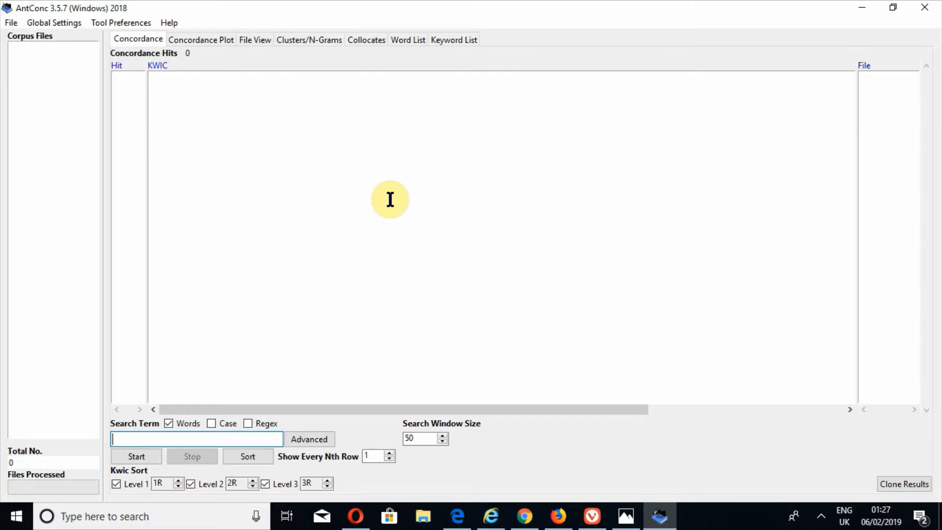
- Load the text file eng-au_web_2002_10K-sentences from the desktop's Australian English Web 2002 folder as the target corpus
left_click(14, 23)
left_click(15, 23)
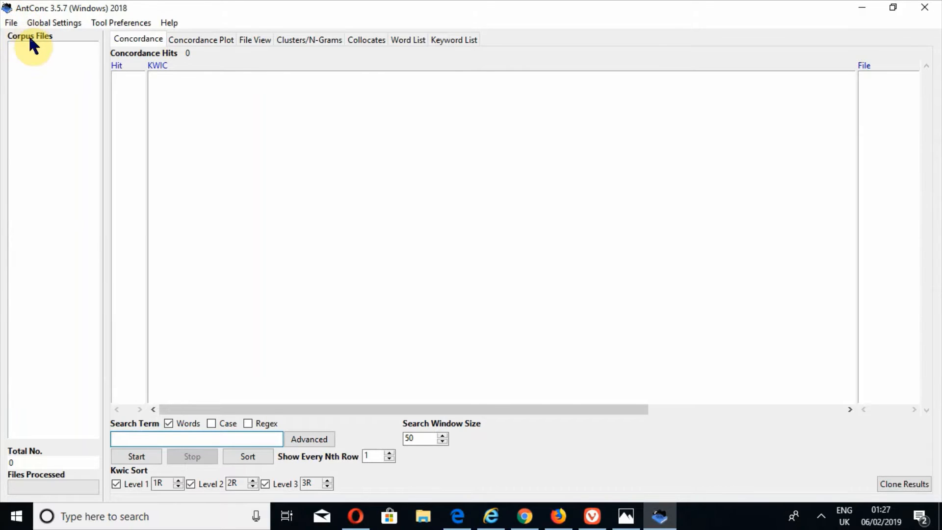
left_click(14, 23)
left_click(13, 24)
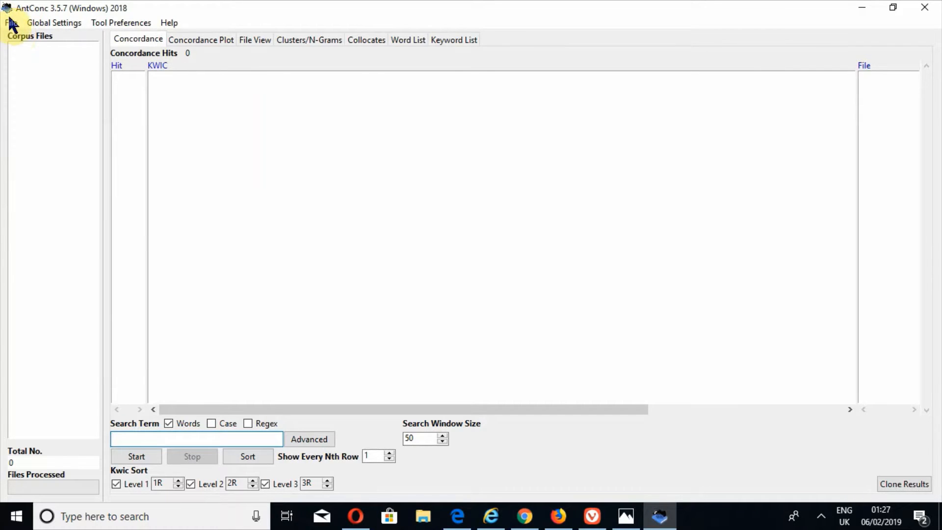
left_click(11, 23)
left_click(24, 38)
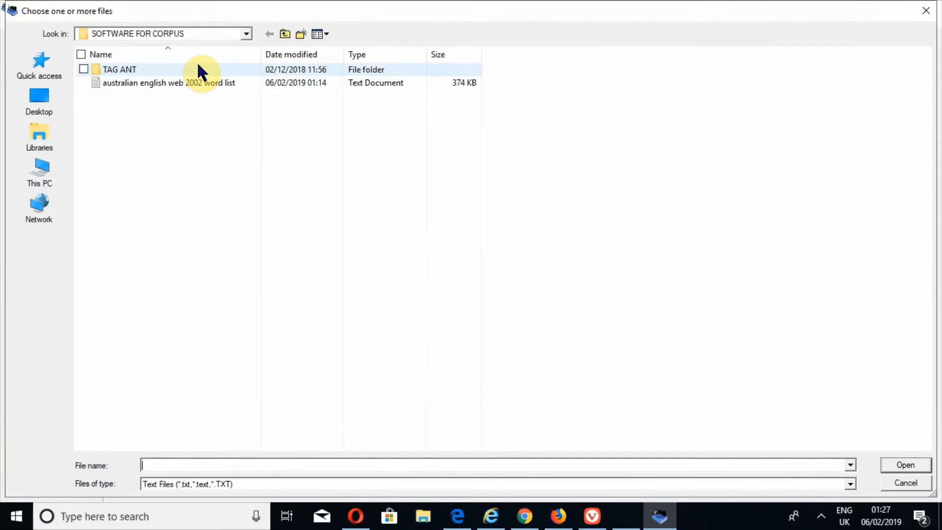
left_click(214, 83)
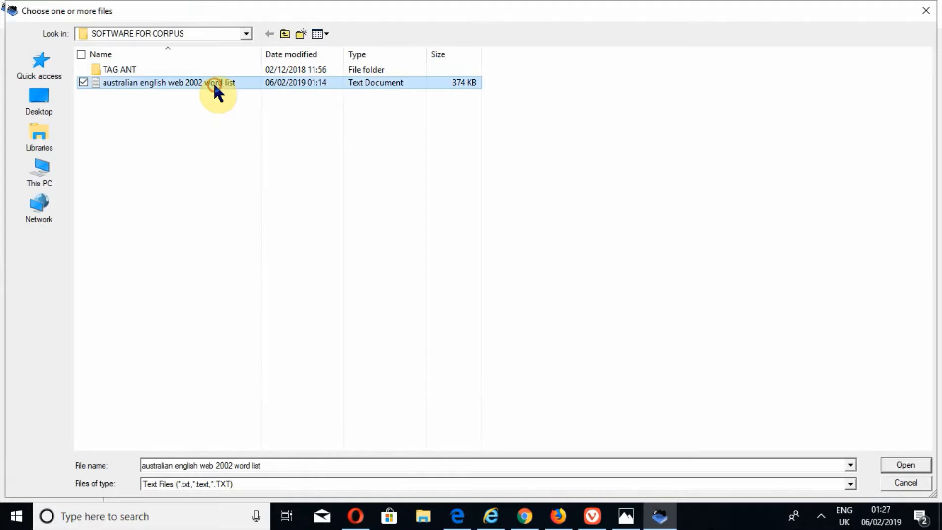
left_click(42, 96)
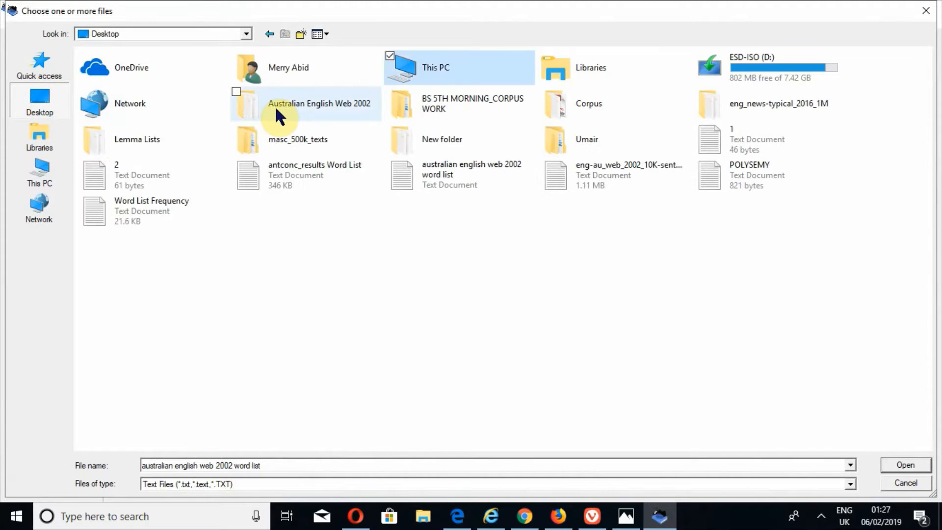
double_click(276, 110)
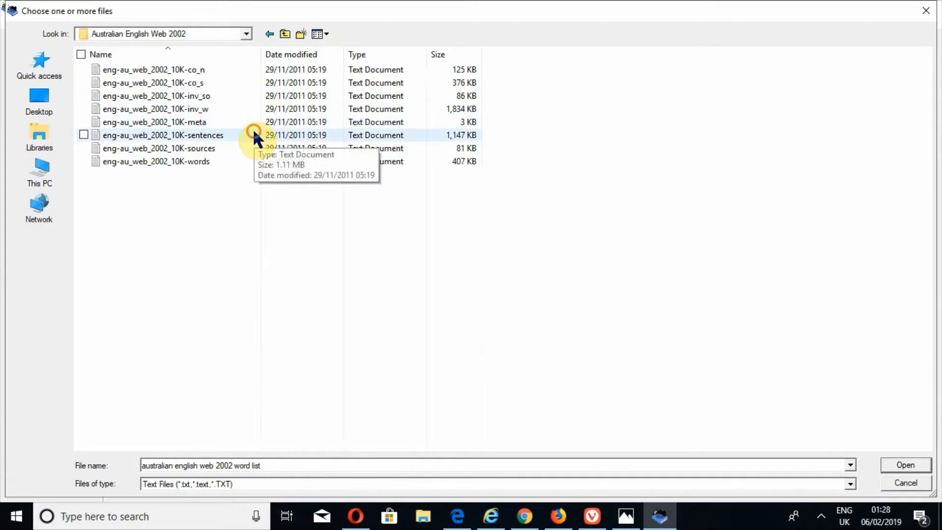
left_click(254, 134)
left_click(907, 465)
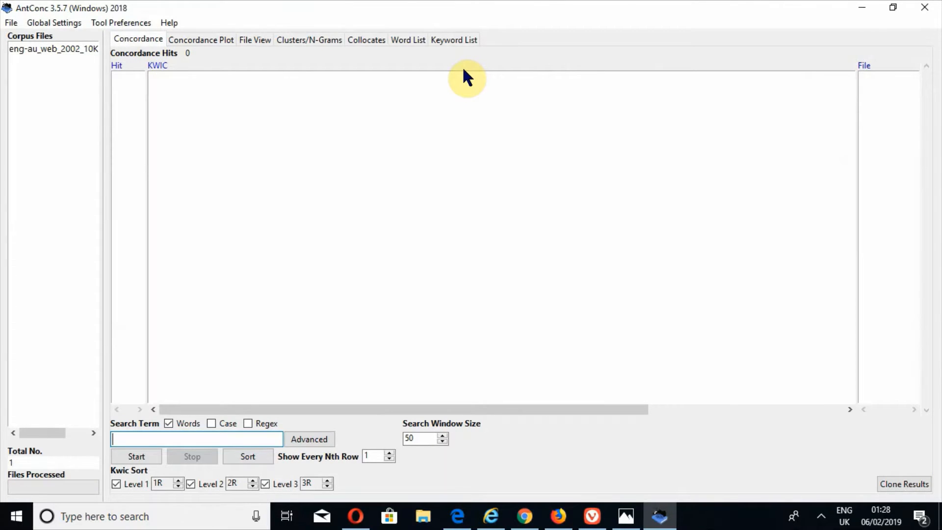
- Try to generate a keyword list from the loaded corpus without a reference corpus
left_click(452, 39)
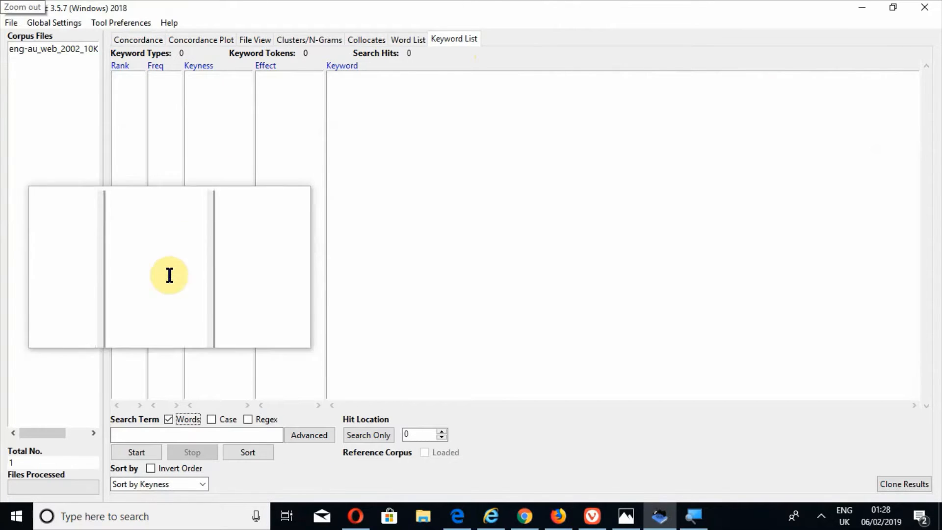
left_click(138, 452)
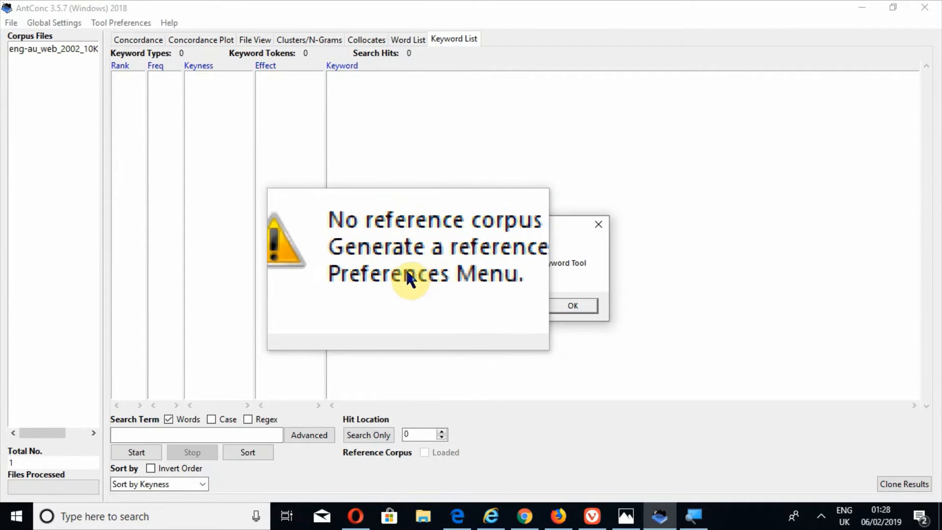
left_click(557, 302)
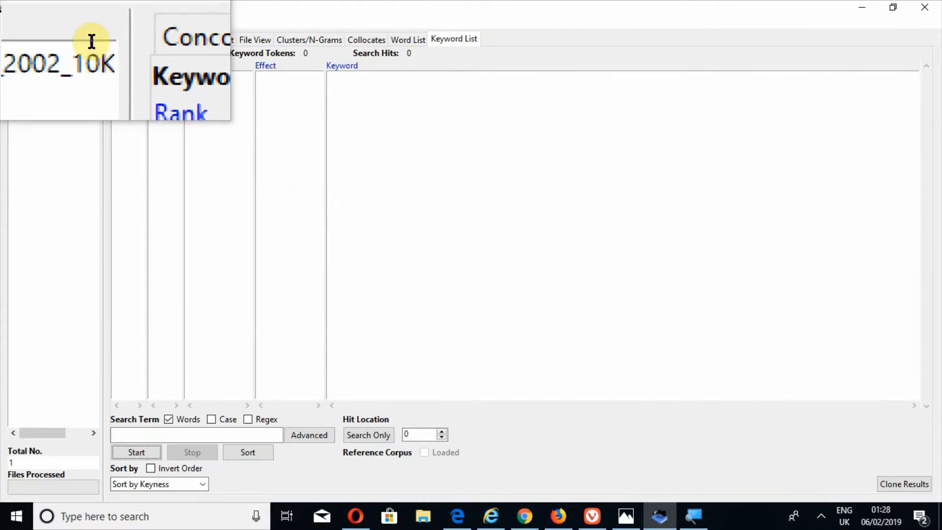
- In the keyword list preferences, review the keyword statistic and effect size measure choices and set the keyword statistic threshold to All Values
left_click(122, 23)
left_click(115, 34)
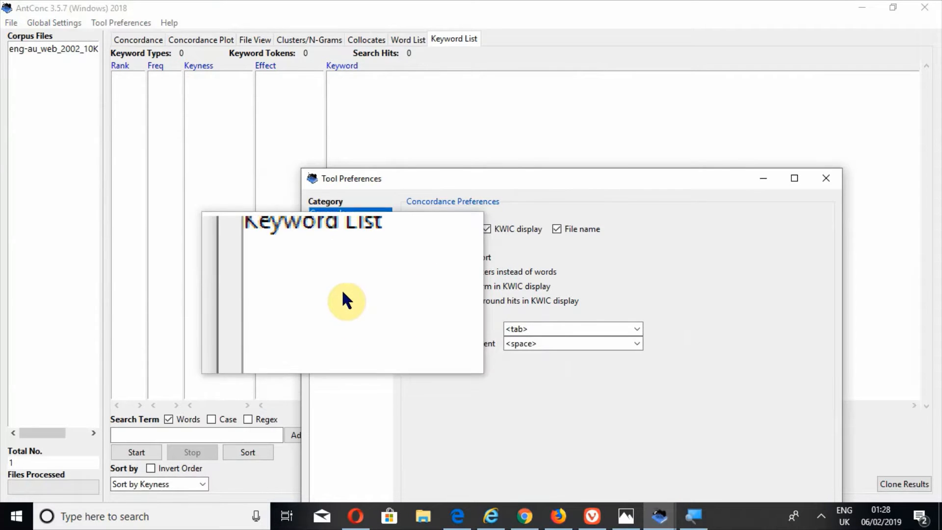
left_click(343, 270)
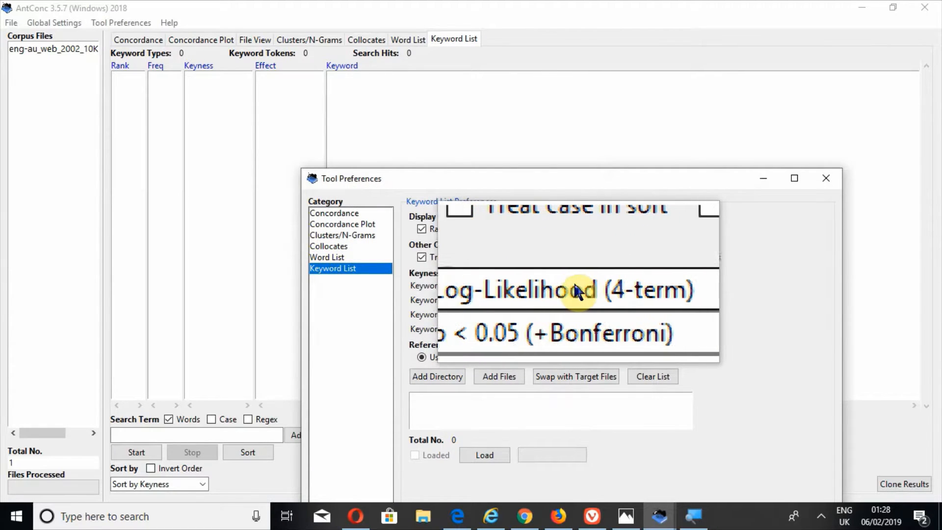
left_click(578, 290)
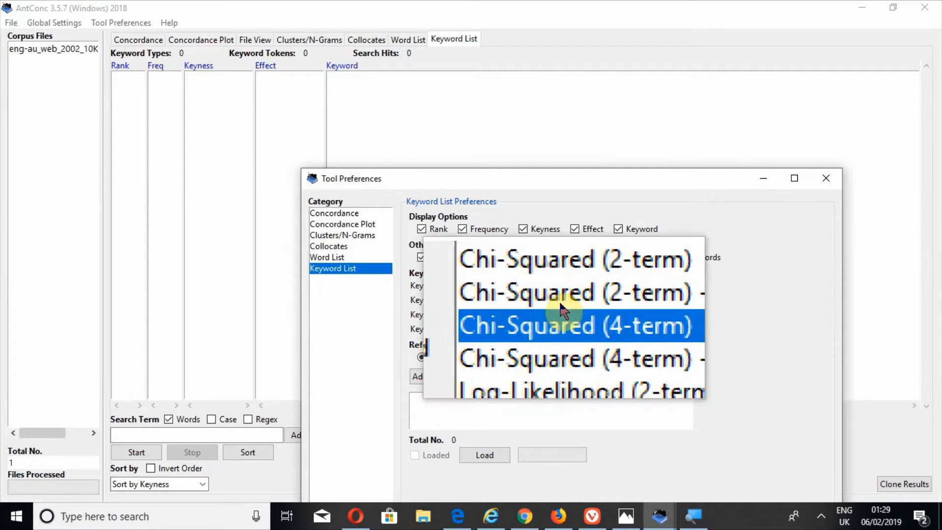
left_click(555, 284)
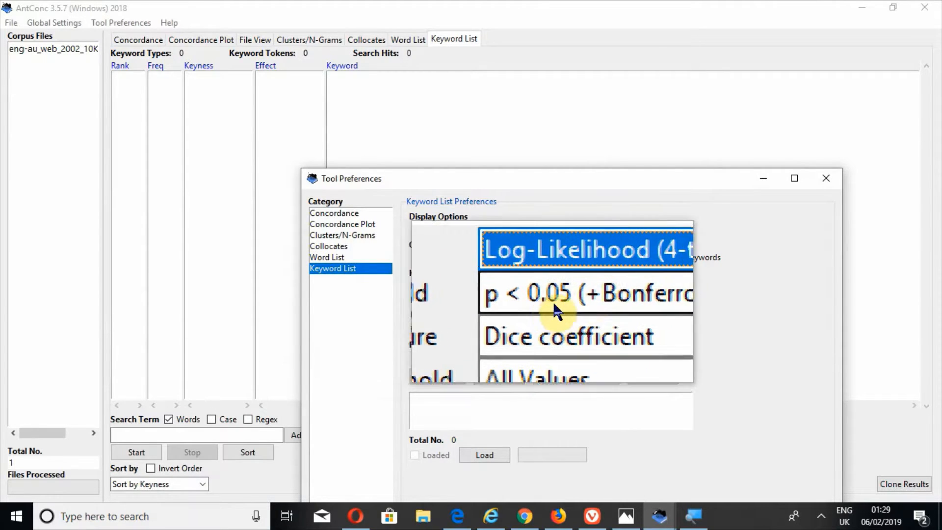
left_click(567, 299)
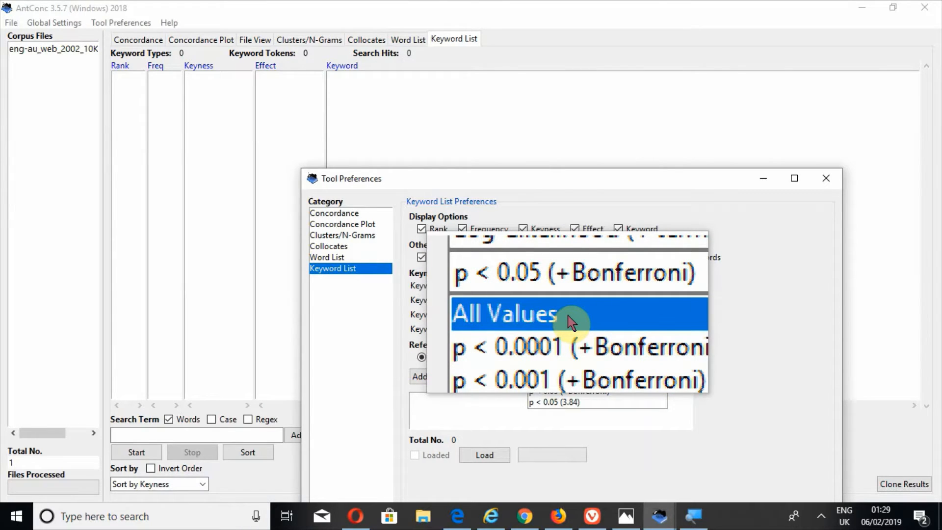
left_click(570, 317)
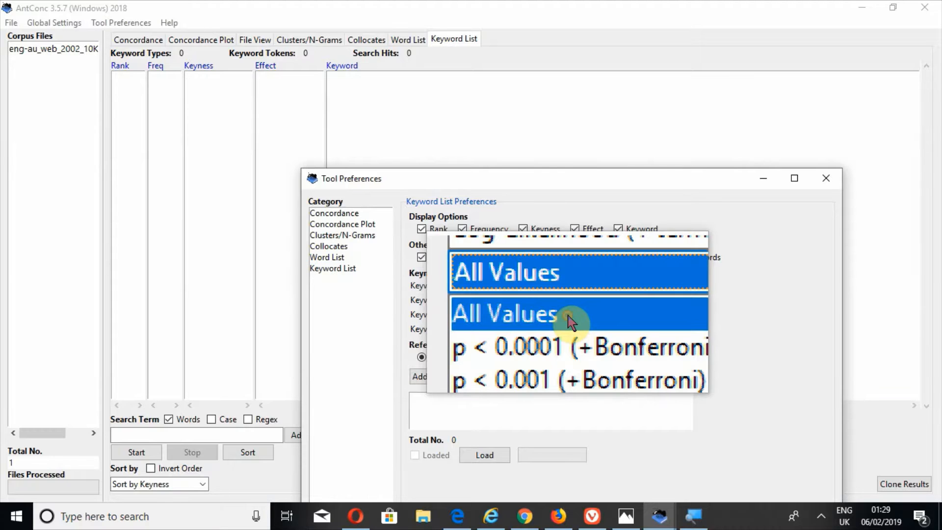
left_click(569, 315)
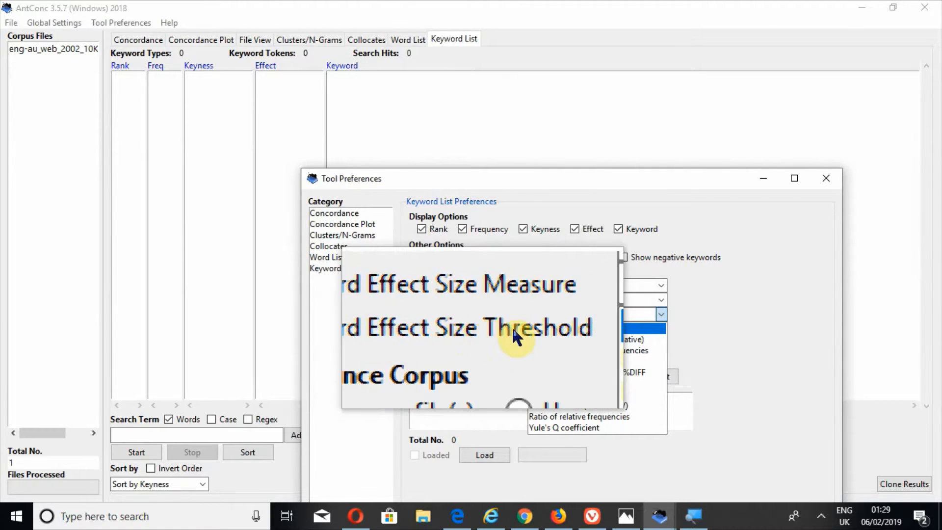
left_click(662, 314)
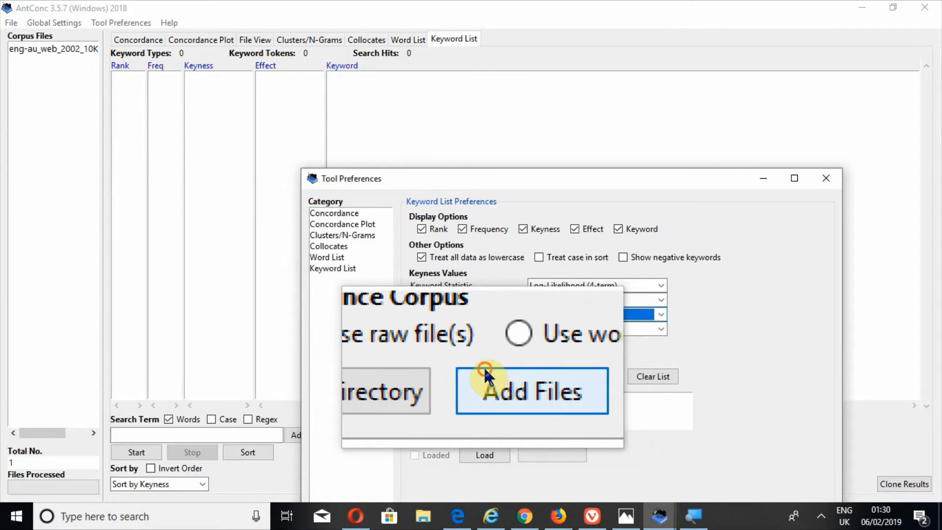
- Add all text files in the Australian English Web 2002 folder as raw reference corpus files and load them
left_click(485, 371)
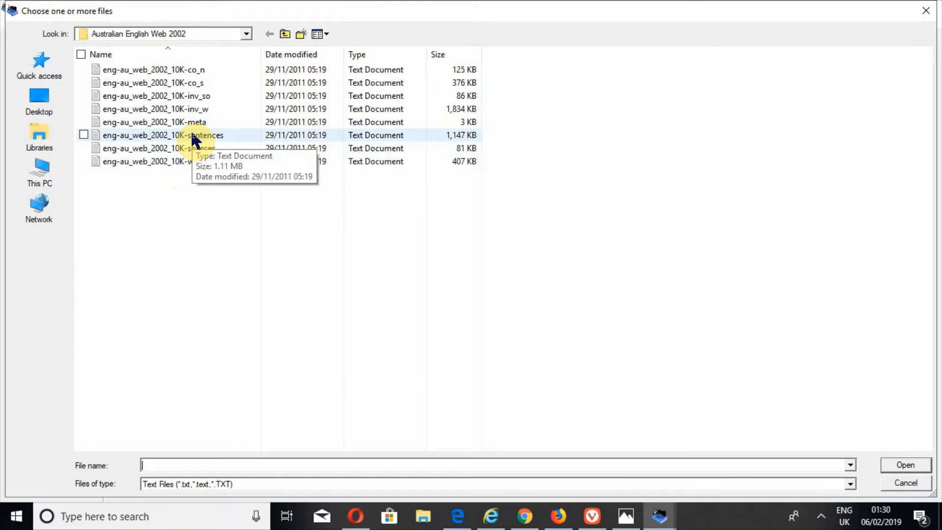
left_click(269, 141)
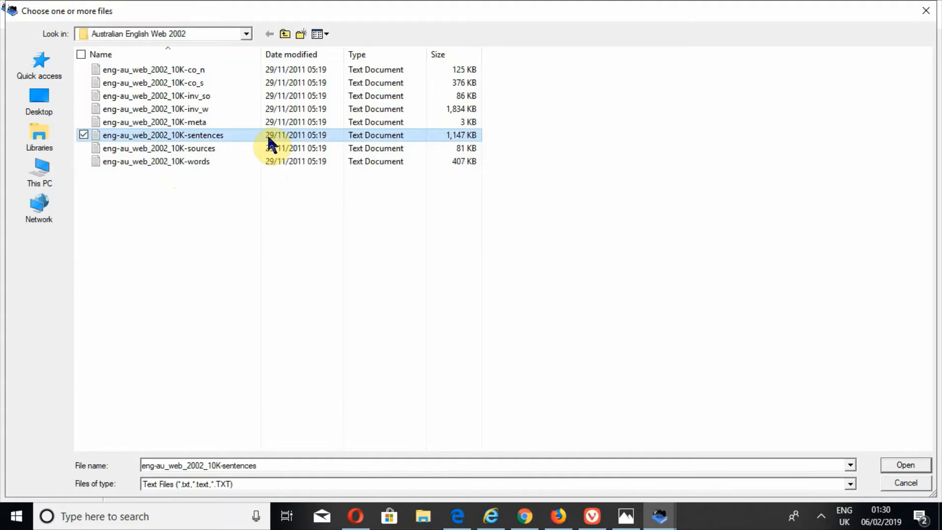
key("ctrl+a")
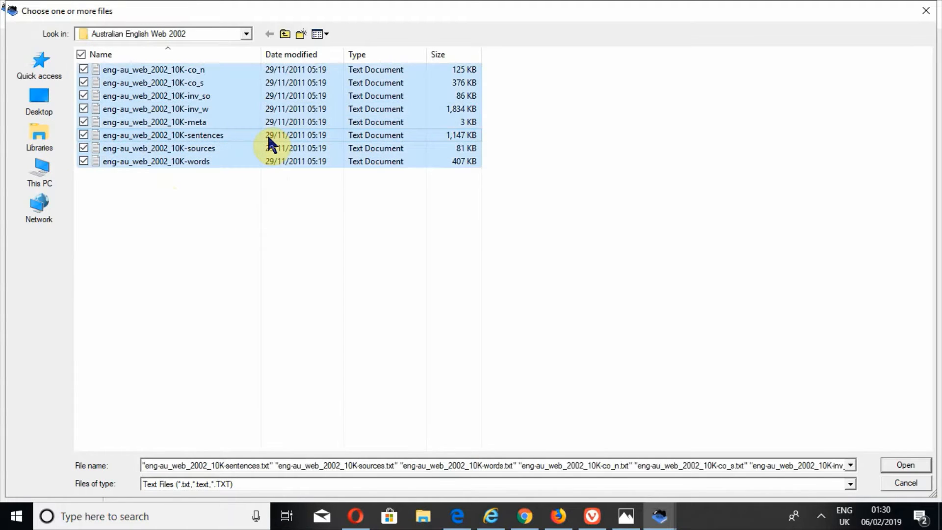
left_click(886, 467)
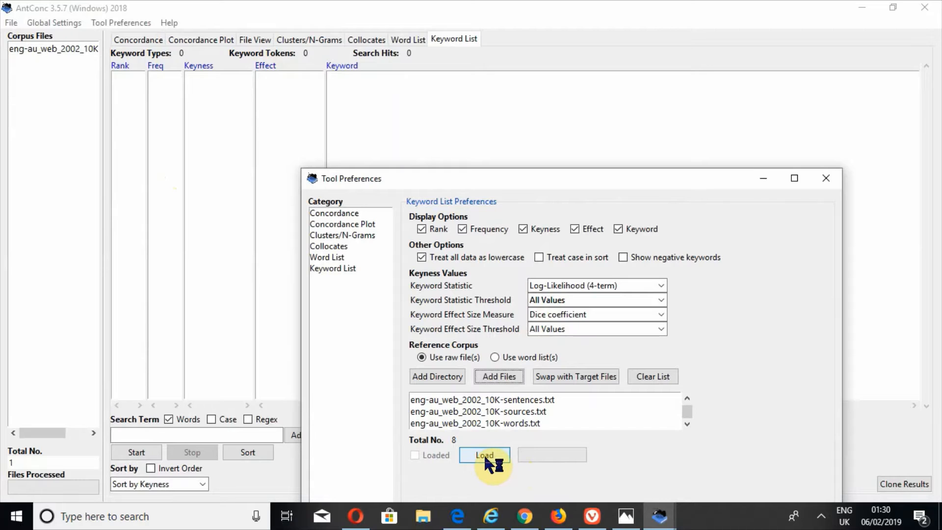
key("super+plus")
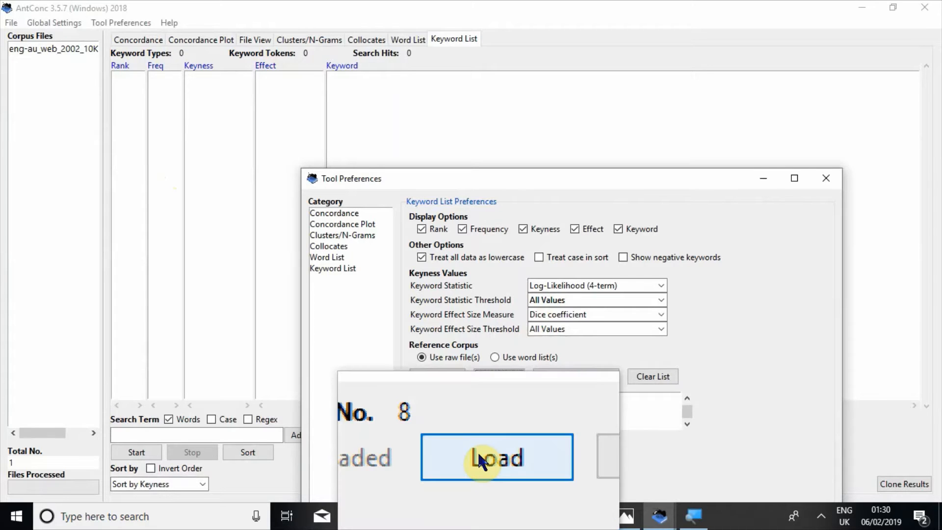
left_click(478, 452)
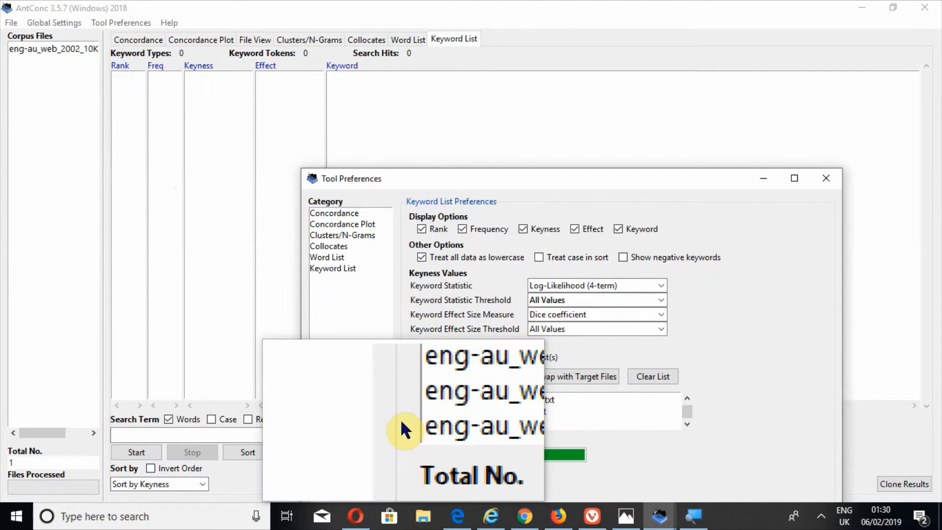
- Apply the keyword list preferences and generate the keyword list against the loaded reference corpus
left_click(794, 185)
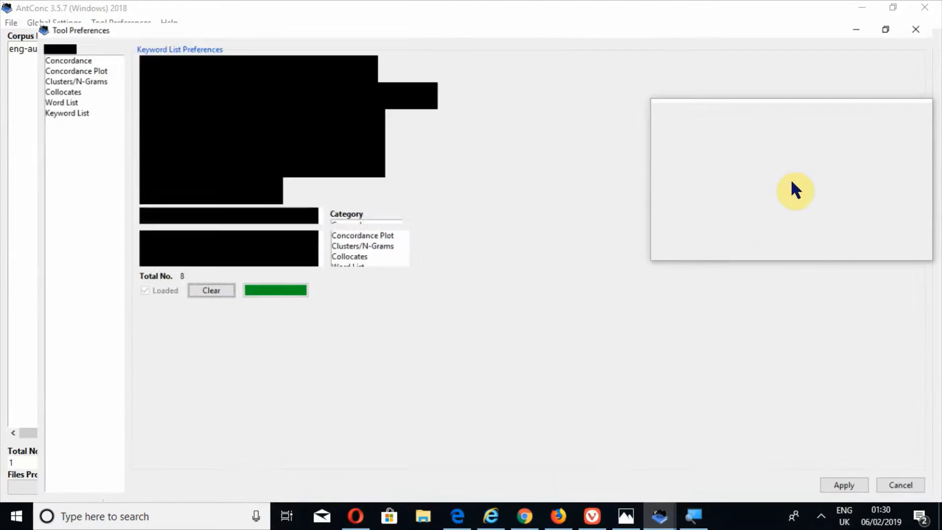
left_click(852, 487)
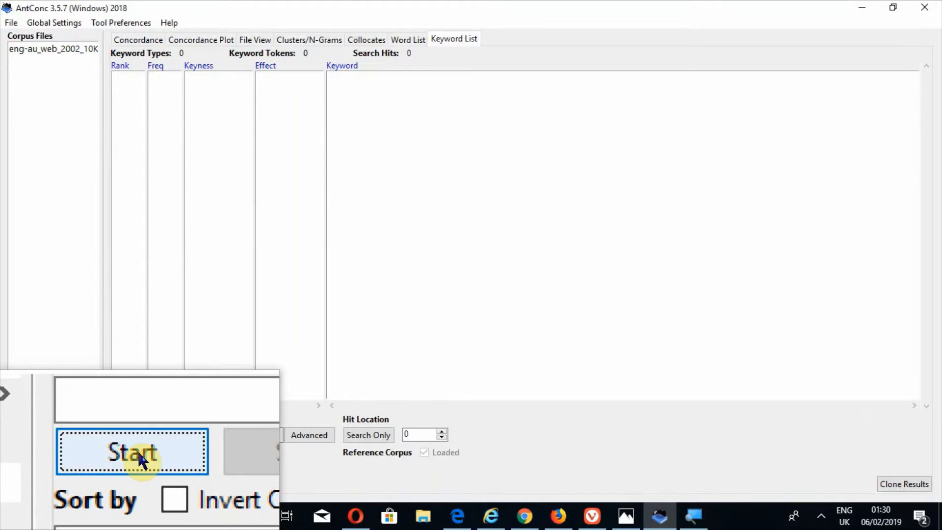
left_click(137, 458)
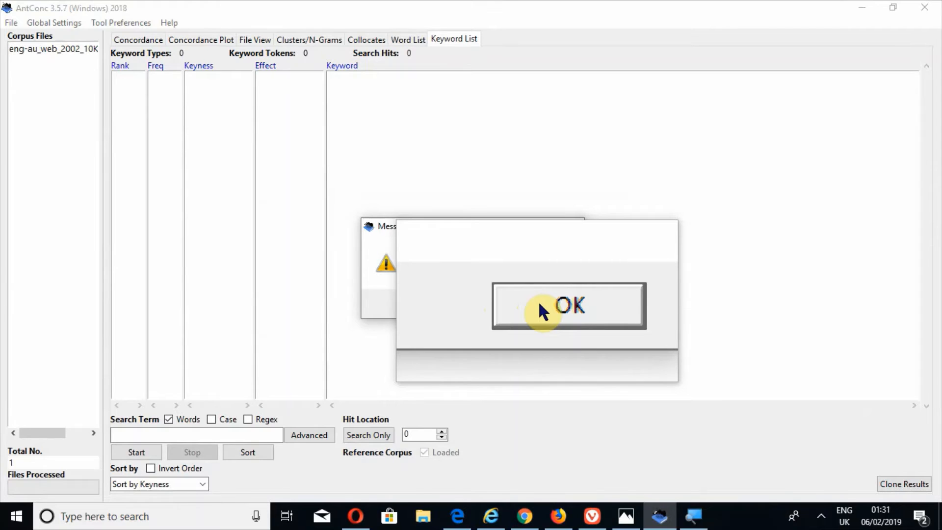
left_click(539, 305)
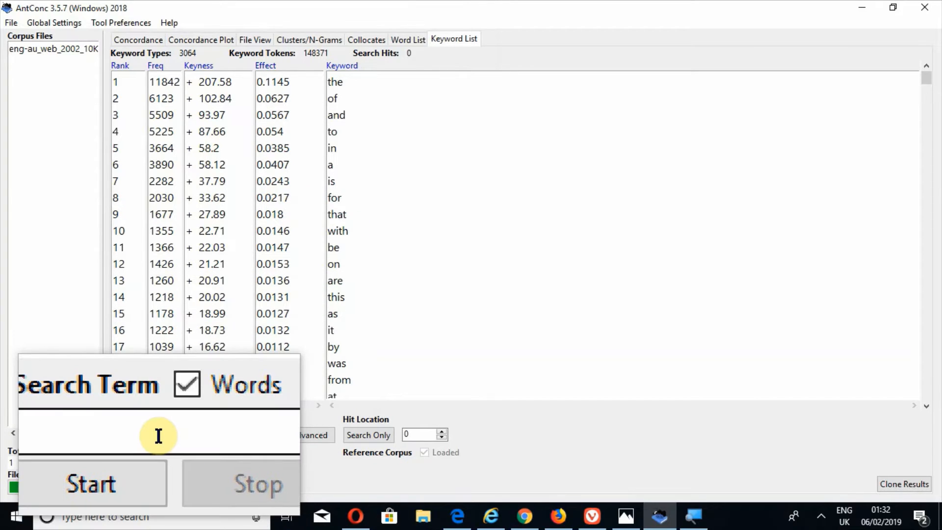
- Search within the keyword list only for "good" and open that keyword's concordance lines
left_click(123, 434)
type("GOO")
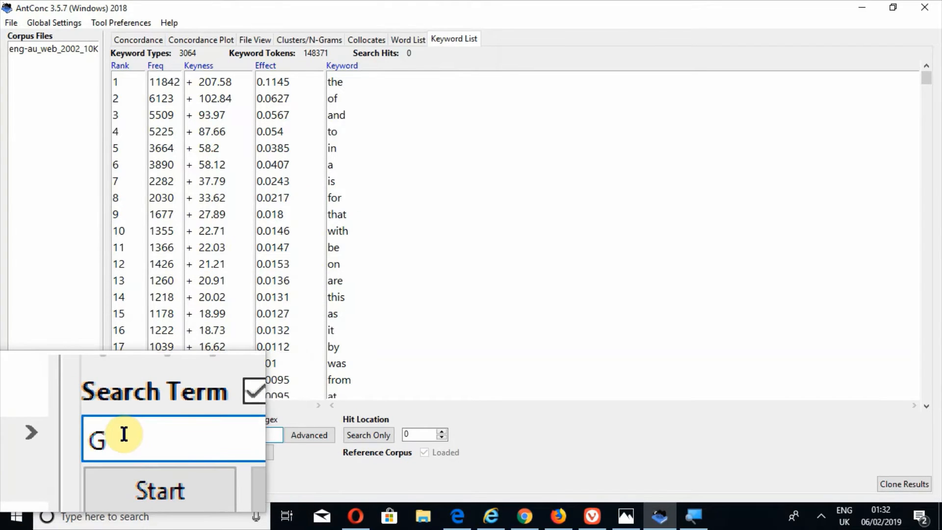
key("BackSpace")
key("BackSpace")
key("BackSpace")
type("good")
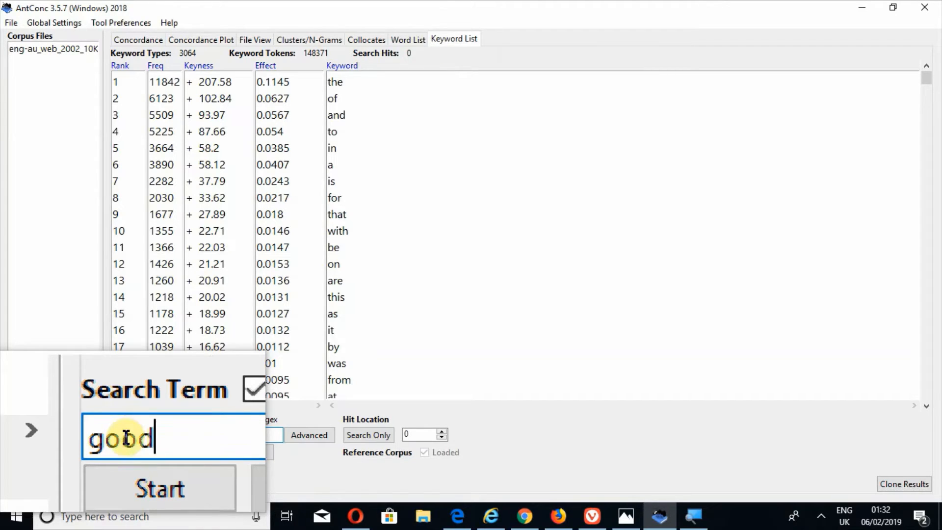
left_click(132, 449)
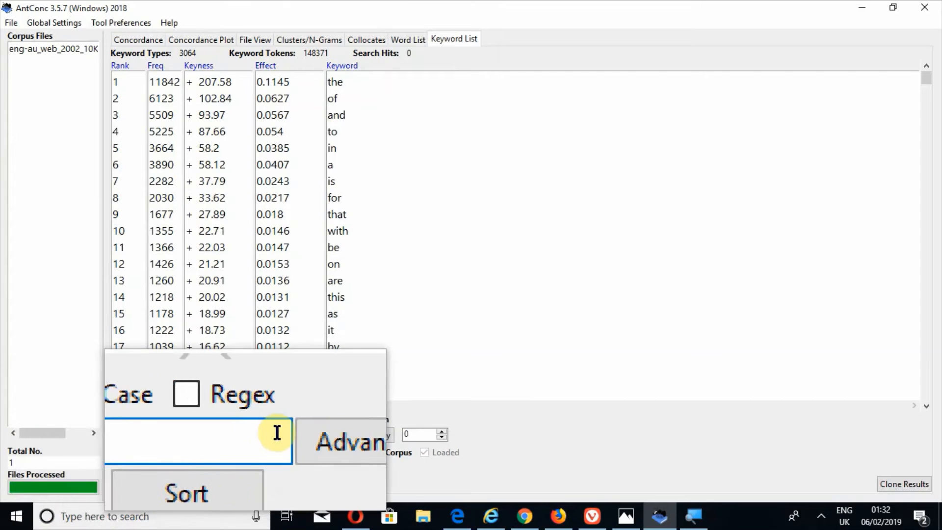
left_click(368, 435)
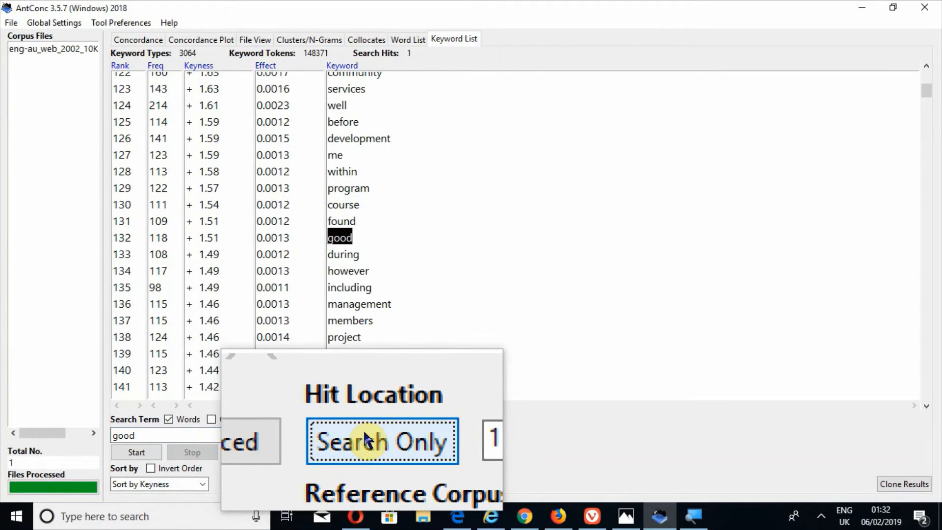
double_click(343, 238)
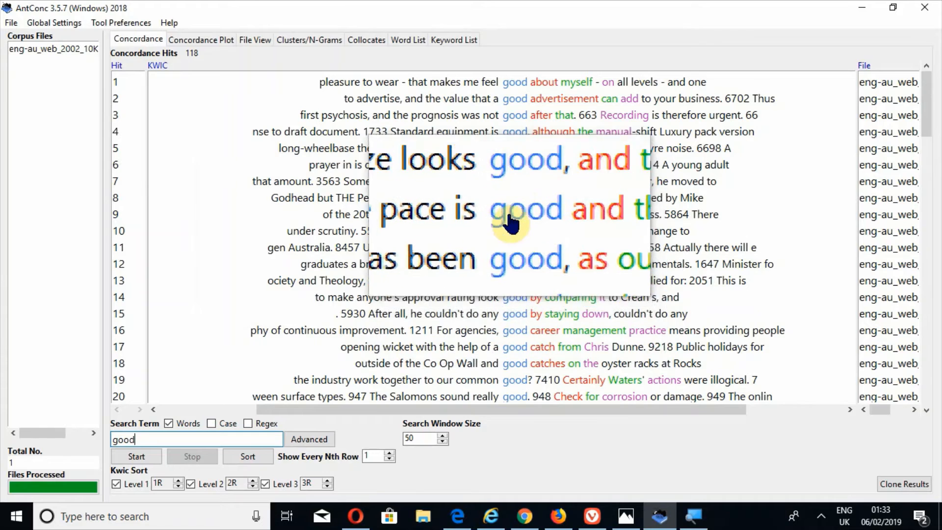
- Return to the keyword list and sort it by keyword end
left_click(454, 38)
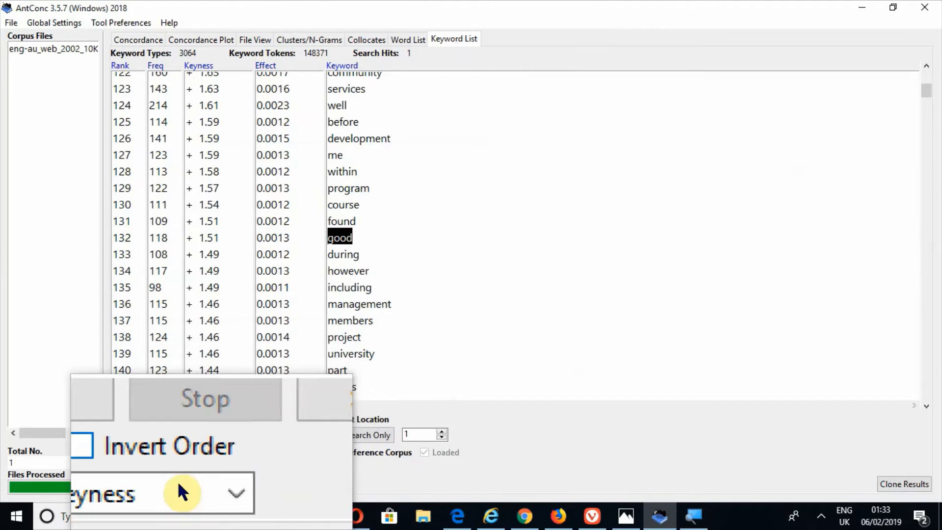
left_click(160, 485)
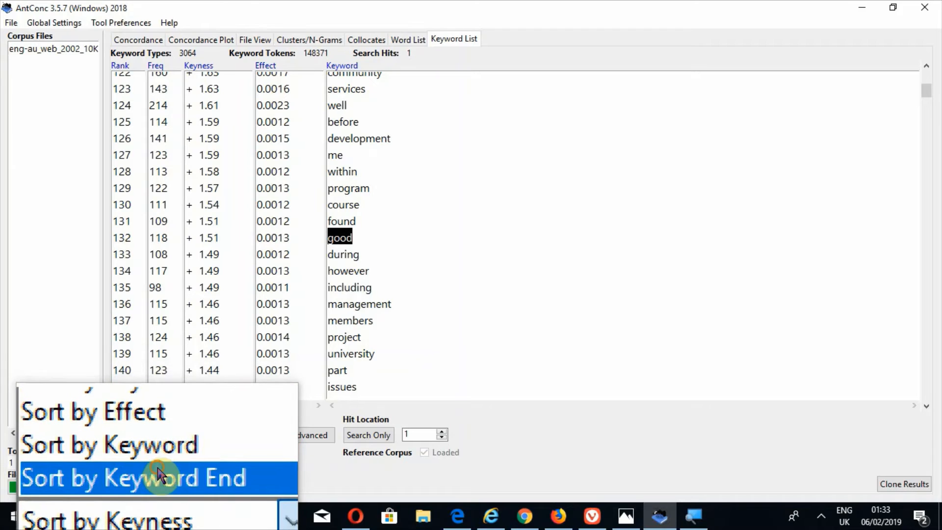
left_click(159, 475)
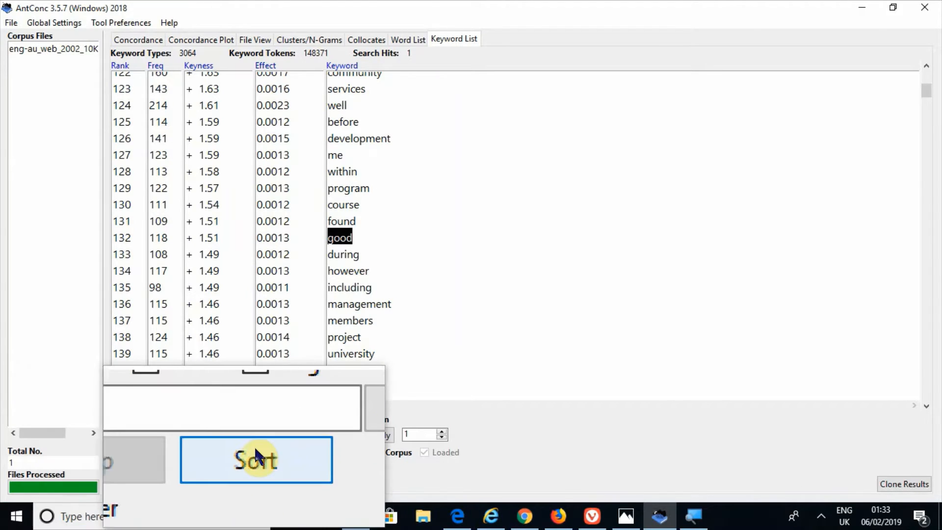
left_click(254, 448)
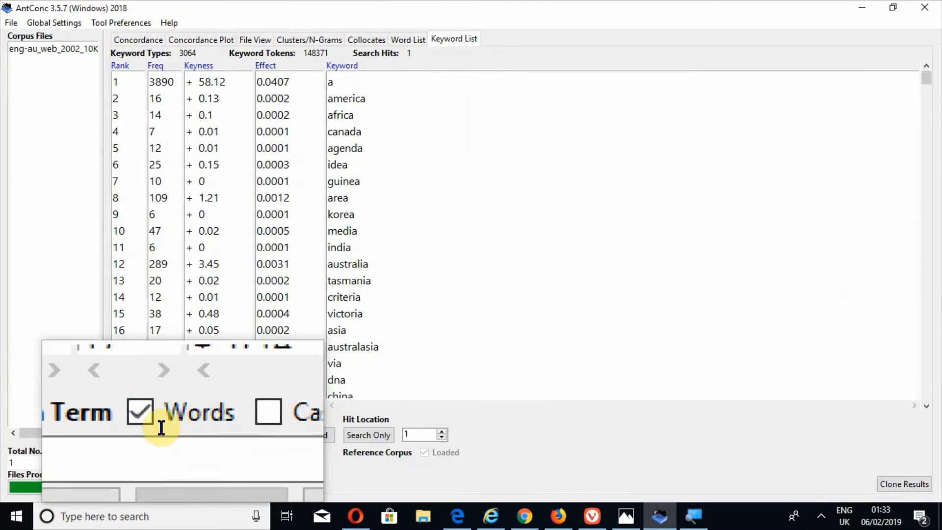
- Clear the search term "good" from the keyword list and close all open corpus files
left_click(146, 435)
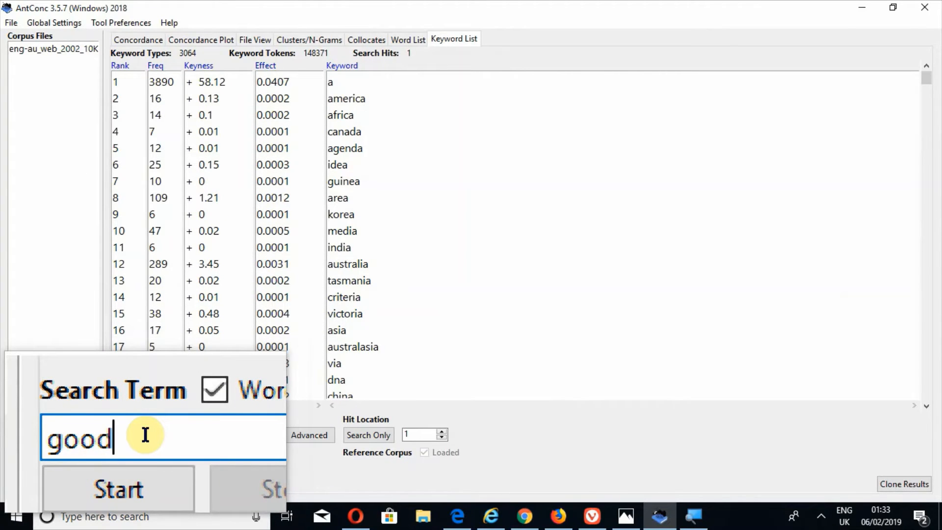
key("BackSpace")
key("BackSpace")
key("BackSpace")
key("BackSpace")
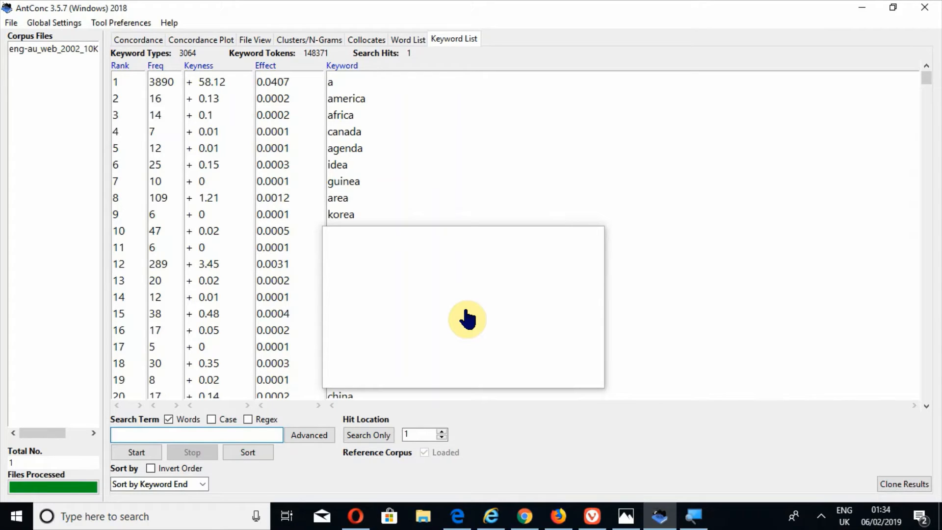
key("super+Escape")
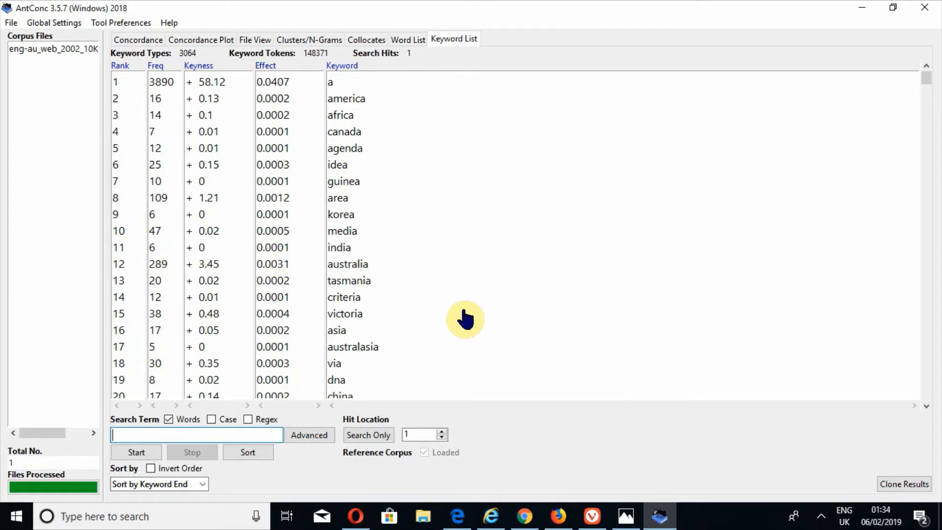
left_click(8, 24)
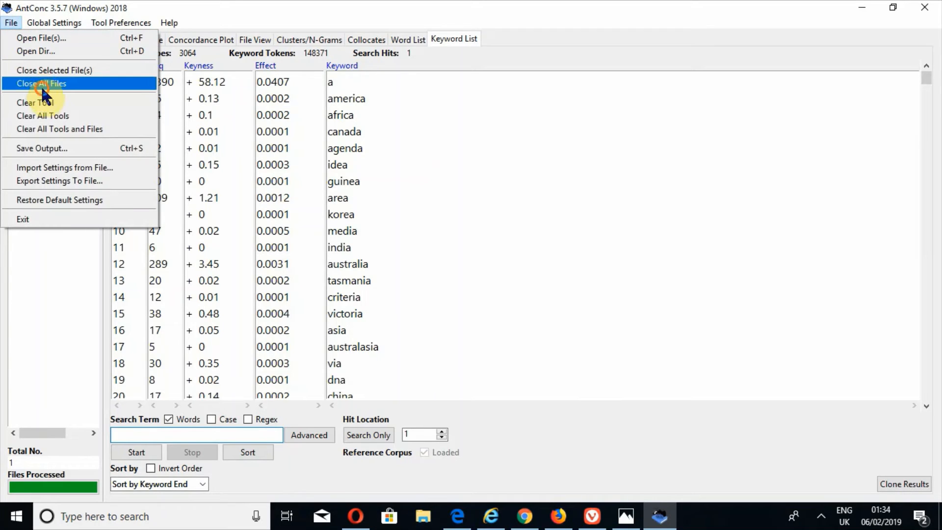
left_click(42, 84)
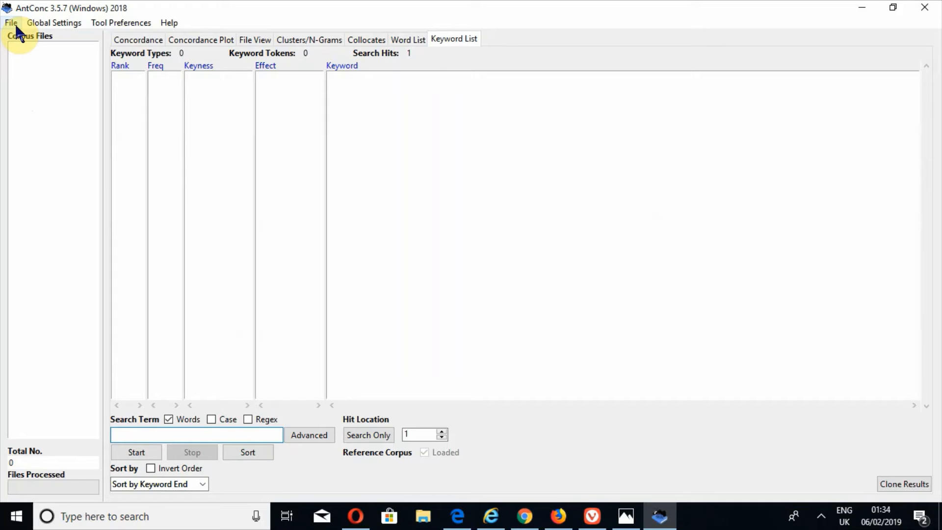
left_click(15, 23)
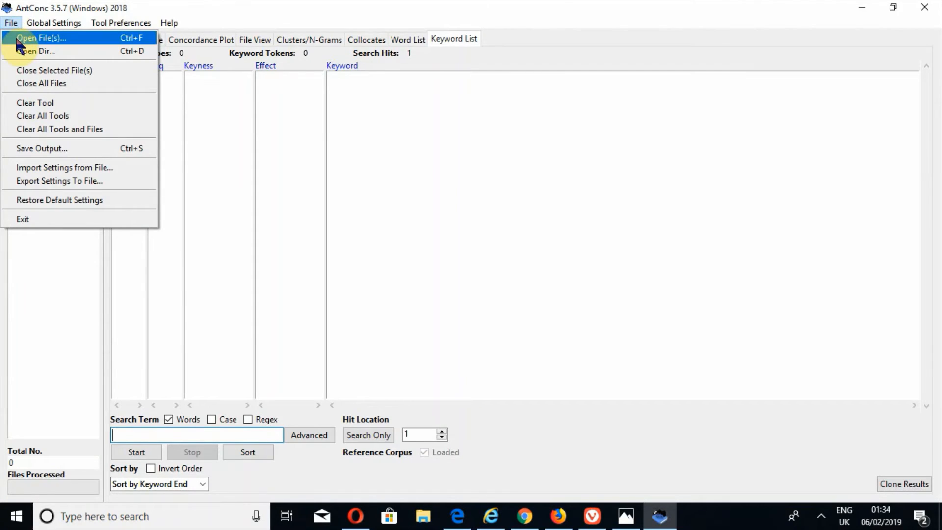
left_click(18, 39)
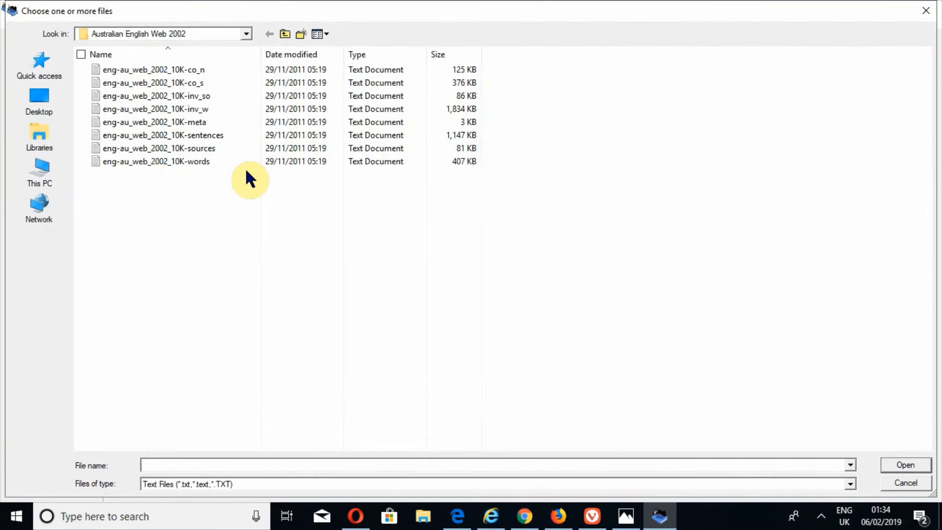
left_click(905, 482)
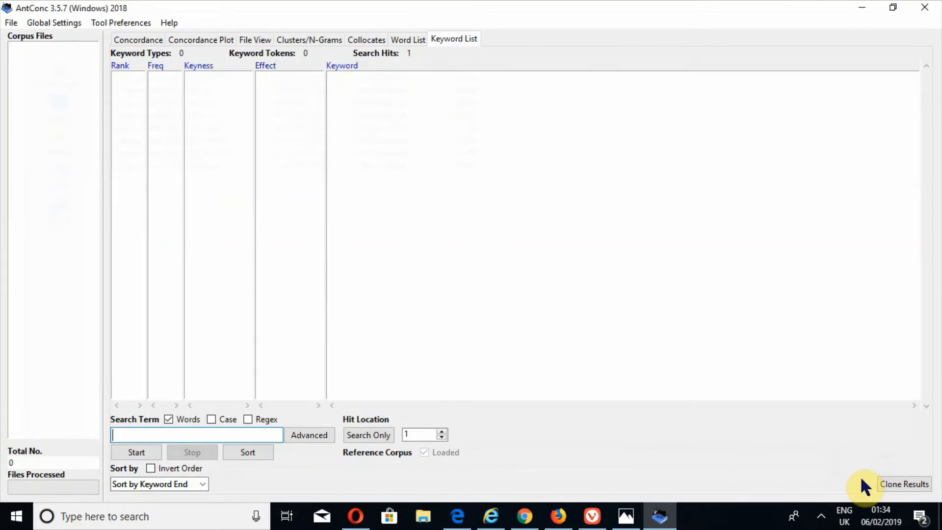
- Open all text files in the Australian English Web 2002 folder as corpus files
left_click(10, 22)
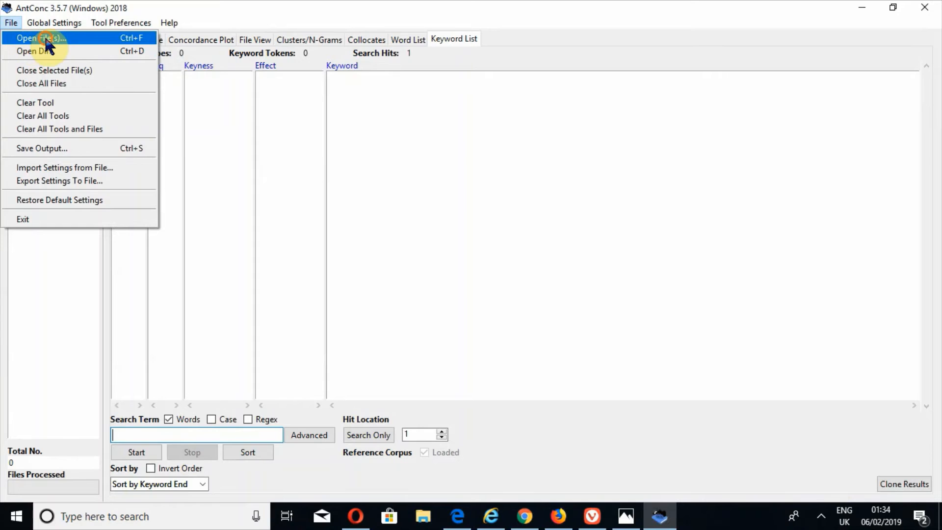
left_click(45, 38)
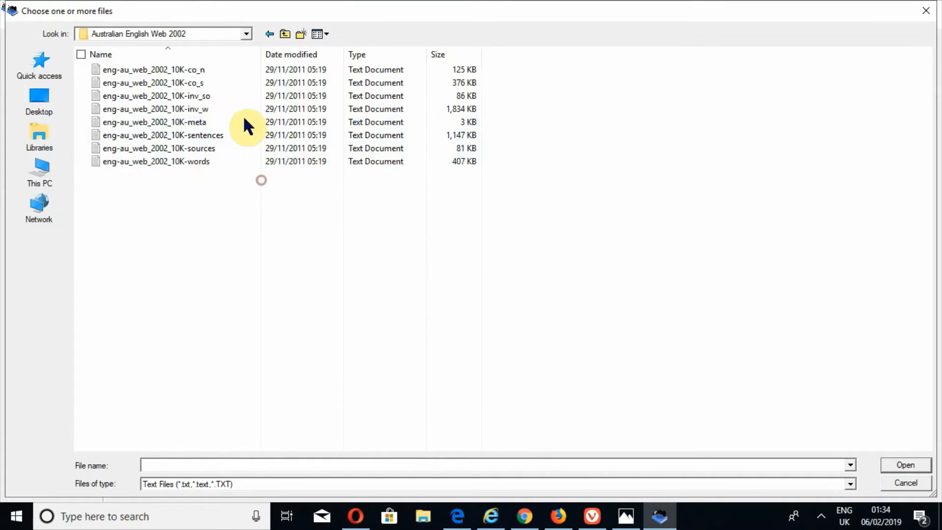
left_click(215, 167)
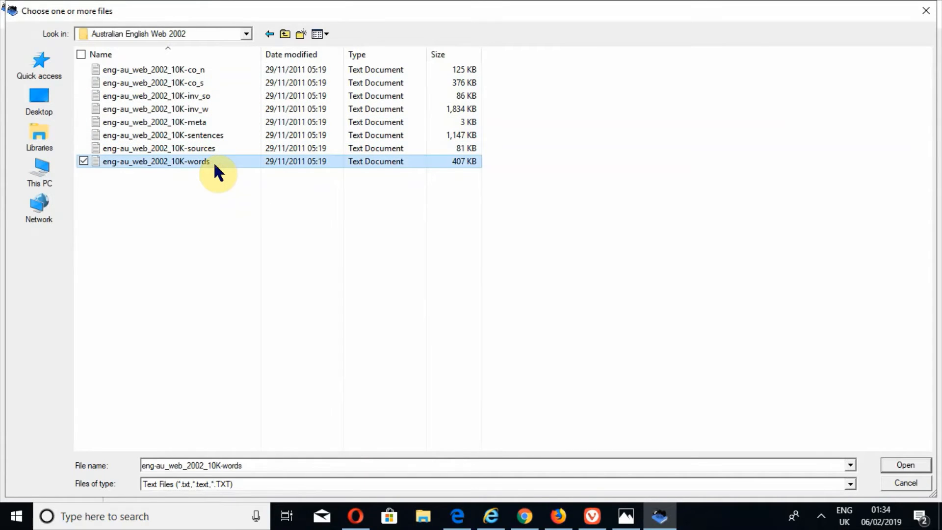
key("ctrl+a")
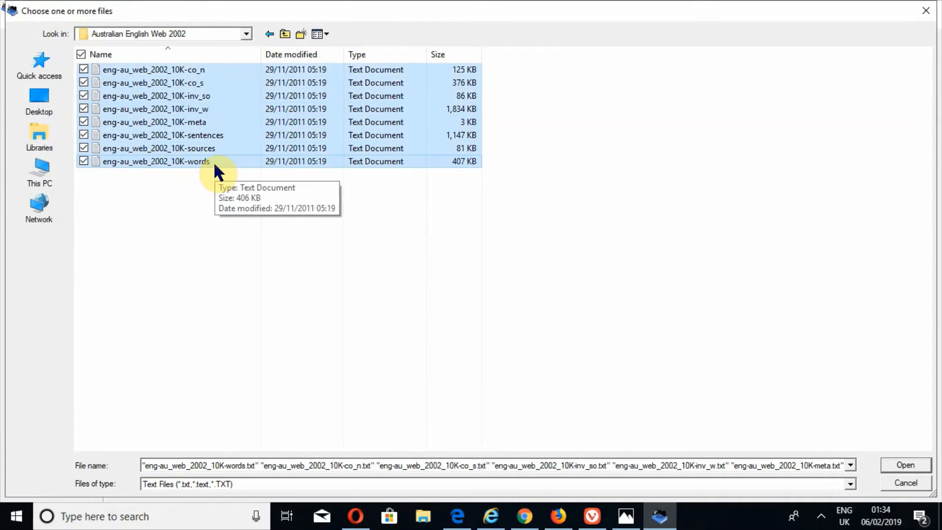
left_click(909, 464)
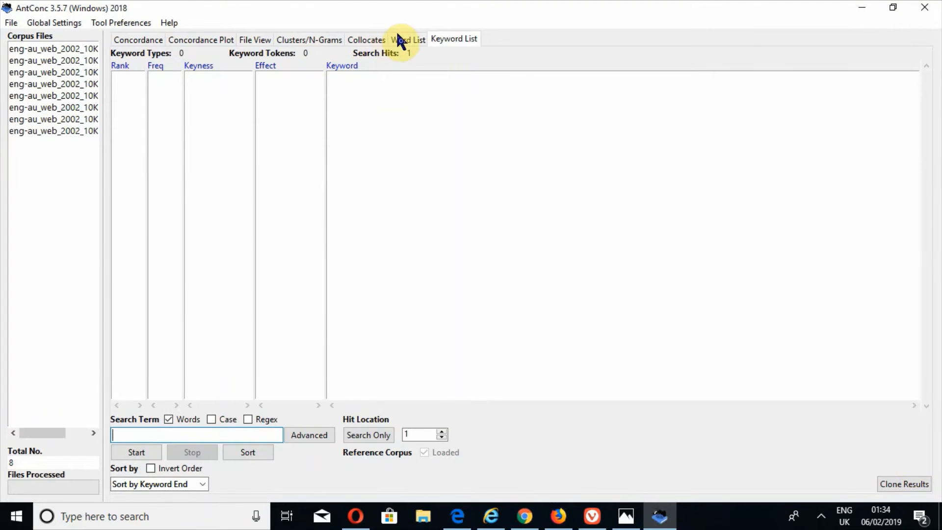
- Generate a word list from all the loaded corpus files
left_click(399, 40)
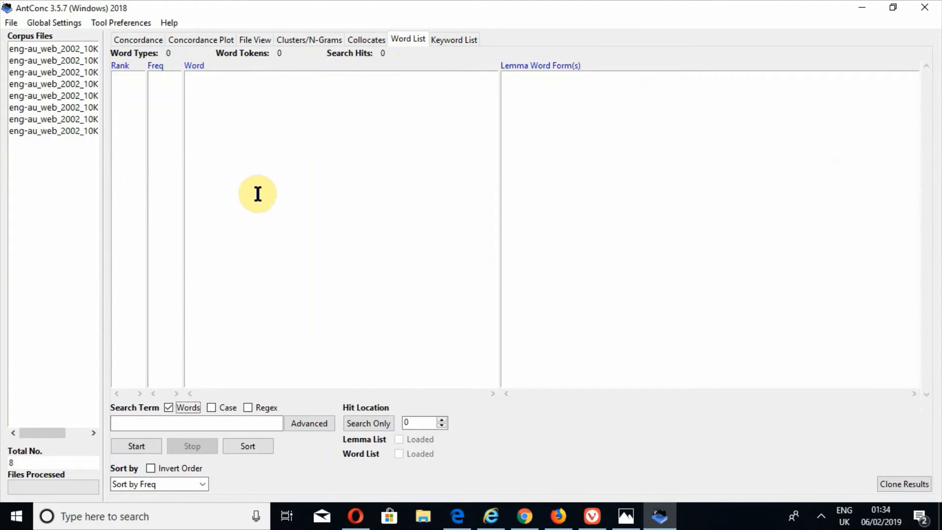
left_click(139, 447)
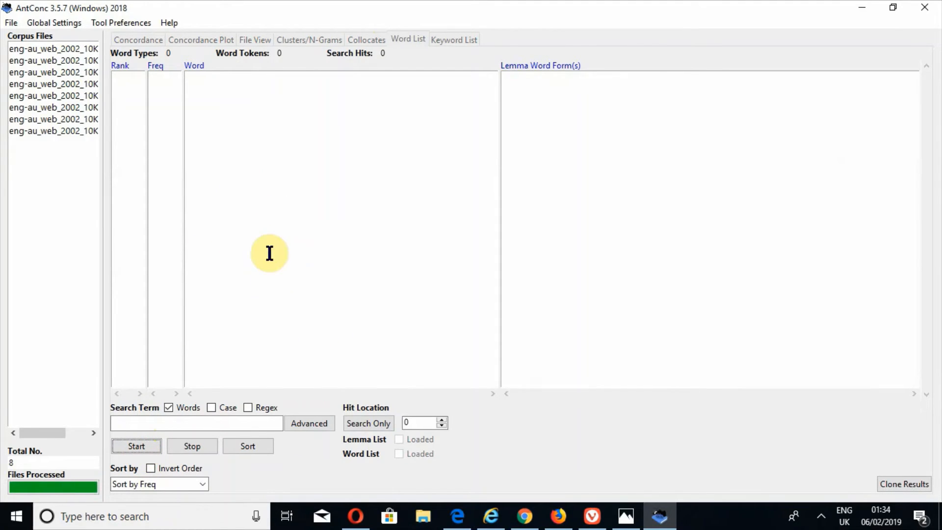
left_click(12, 22)
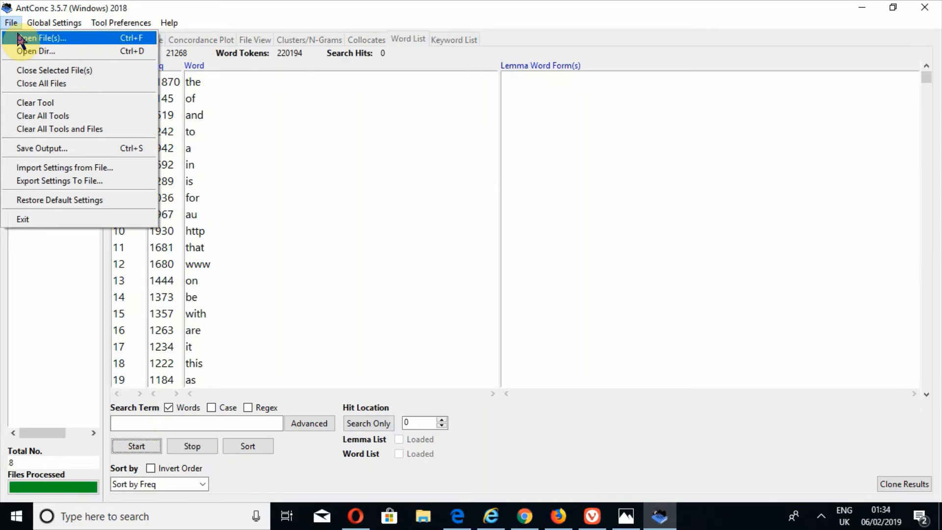
left_click(54, 147)
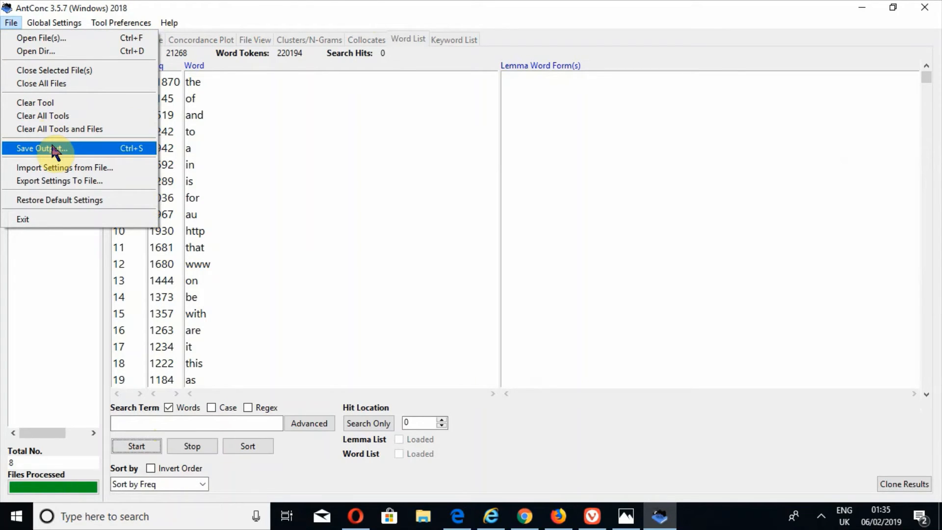
key("super+plus")
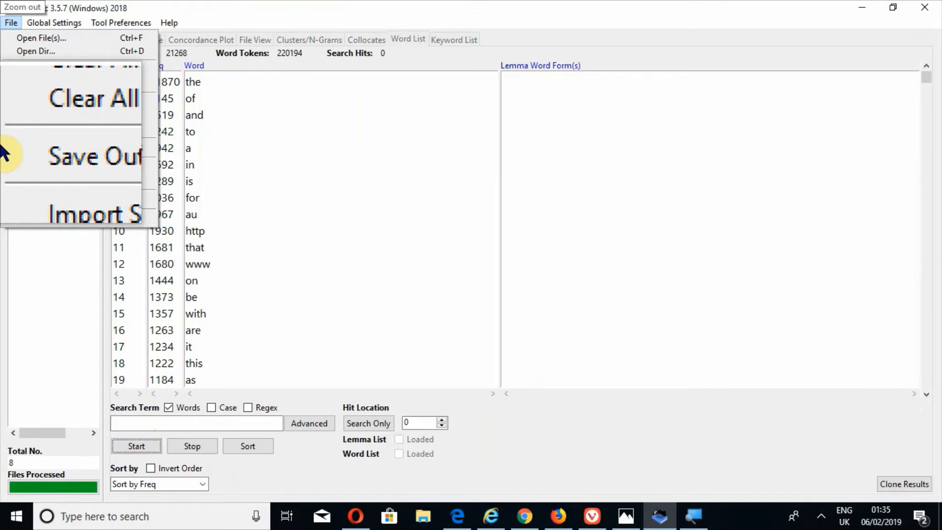
left_click(27, 153)
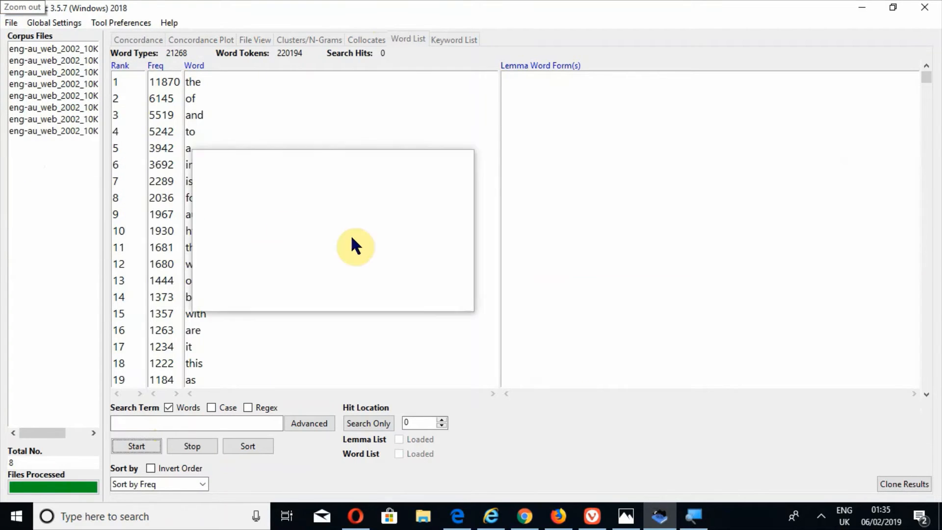
key("super+Escape")
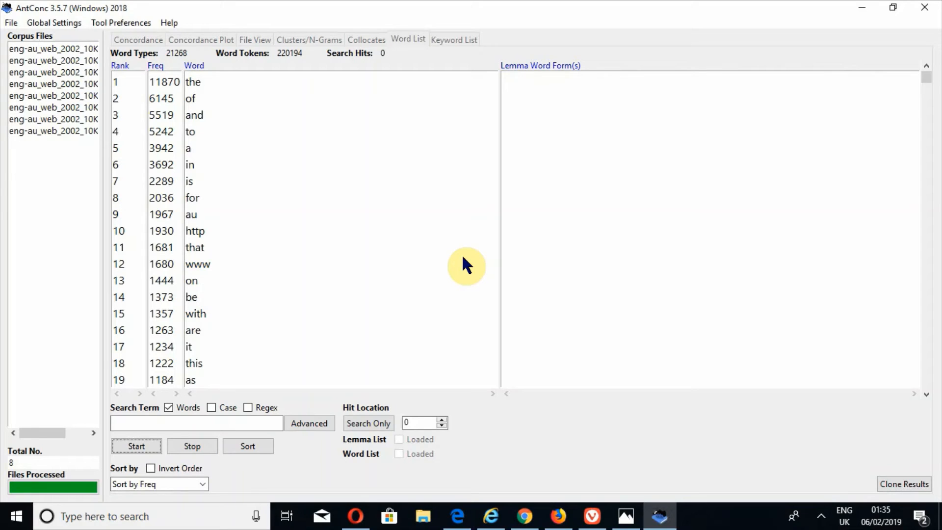
- Save the word list output to the Desktop as a text file named "antconc_results word list aus eng 2002"
key("ctrl+s")
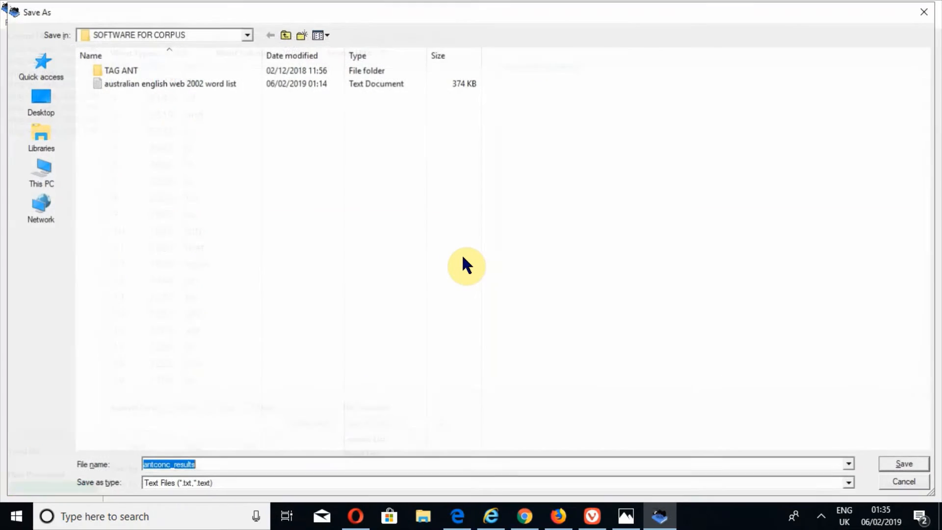
left_click(373, 464)
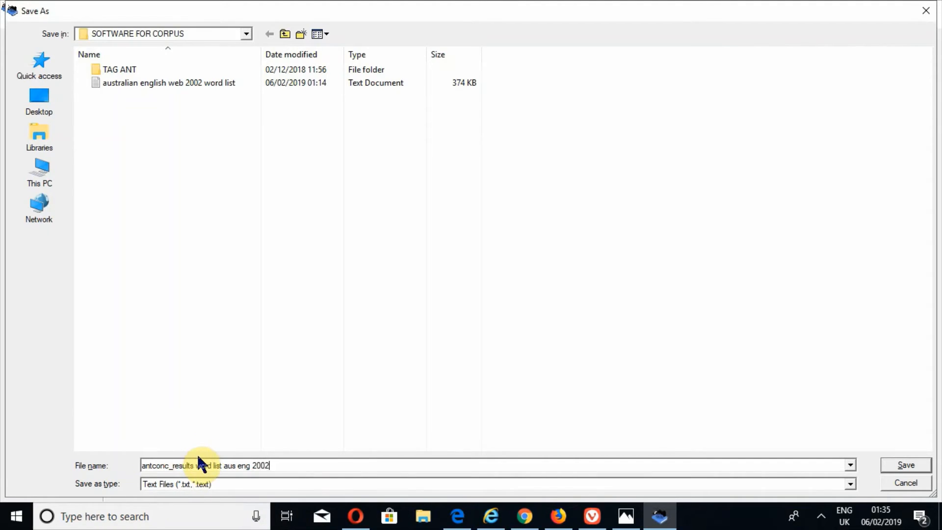
key("super+plus")
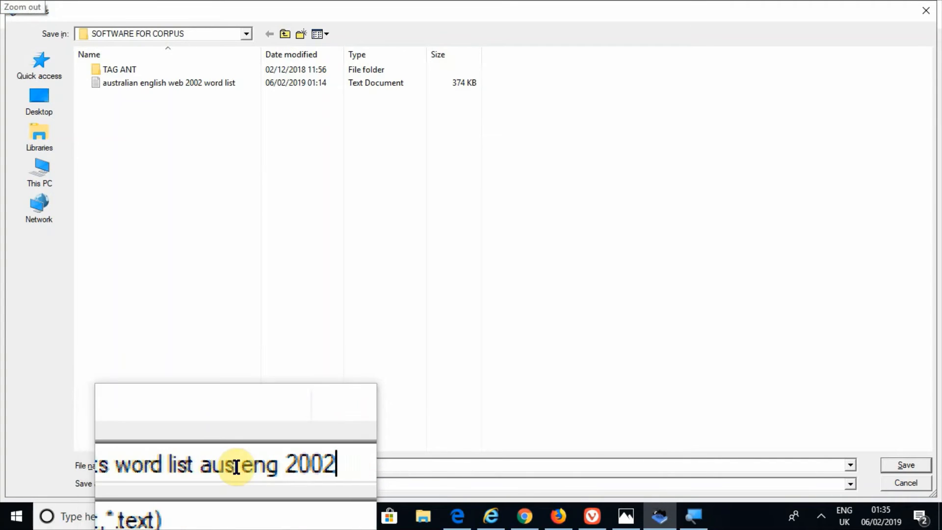
left_click(41, 109)
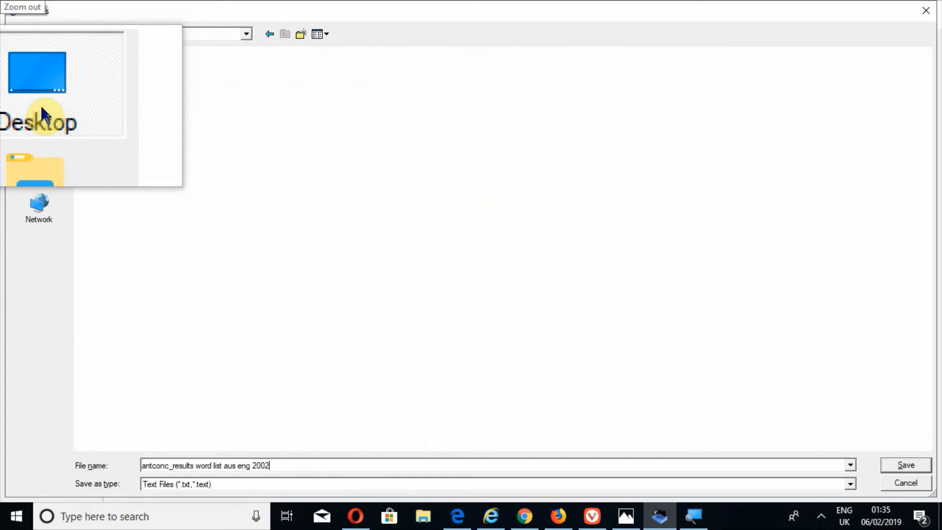
key("Return")
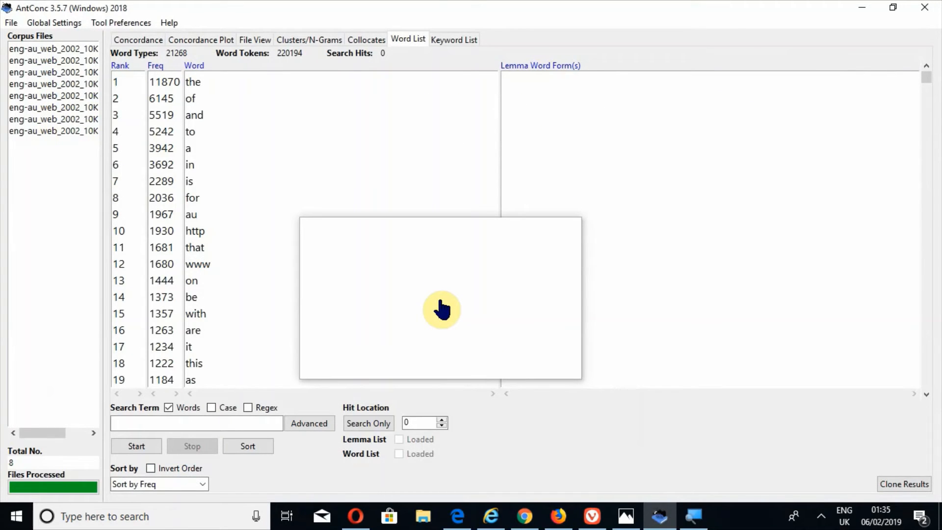
key("super+Escape")
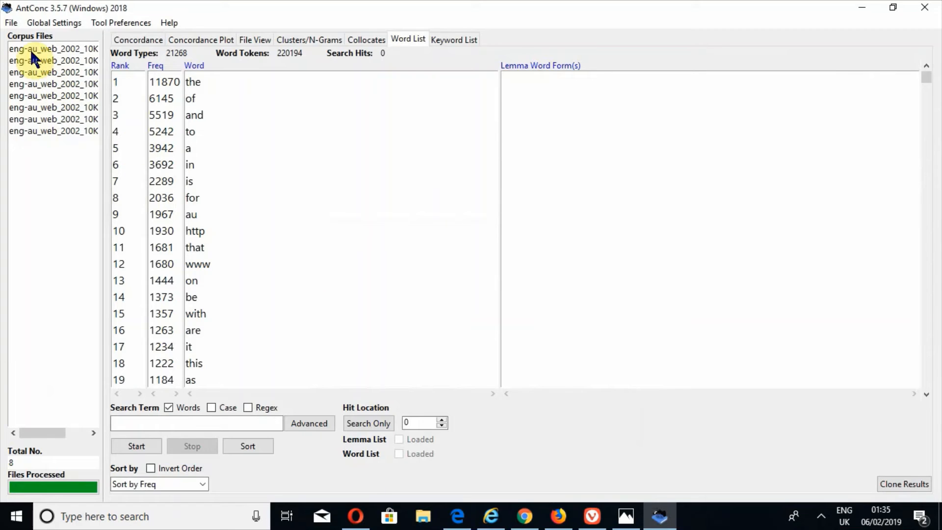
- Close all corpus files and open only eng-au_web_2002_10K-sentences from the Australian English Web 2002 folder as the target corpus
left_click(10, 22)
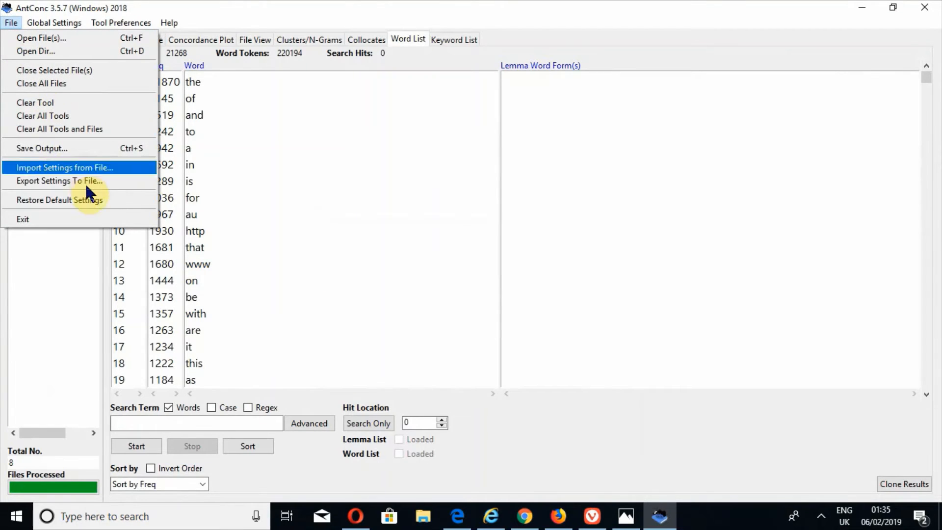
left_click(45, 84)
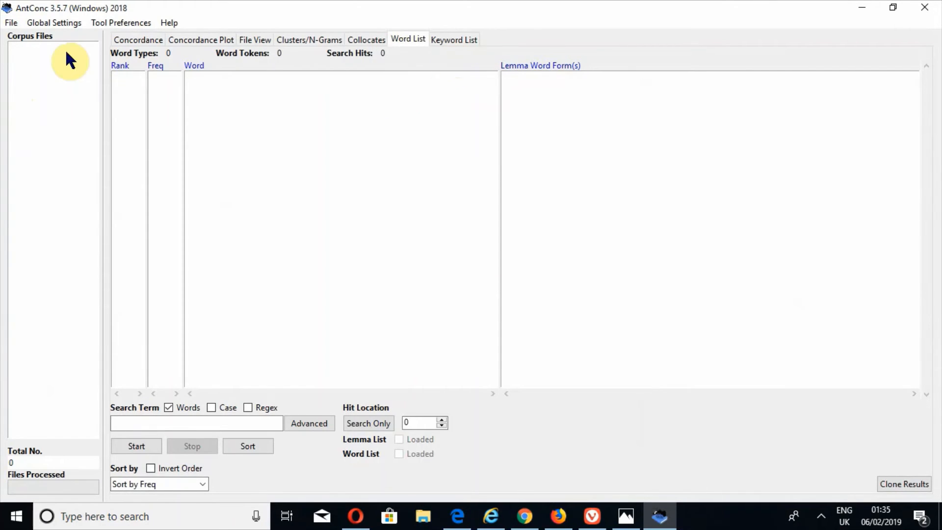
left_click(10, 24)
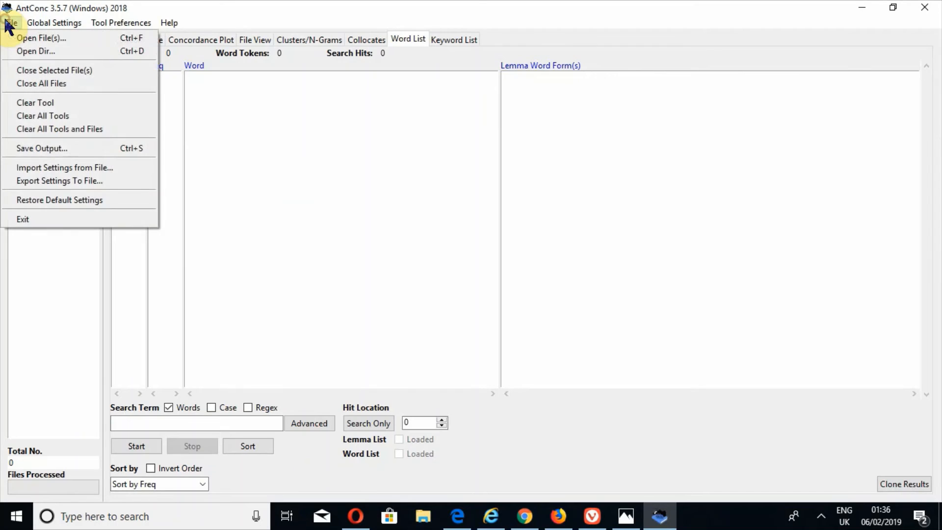
left_click(15, 39)
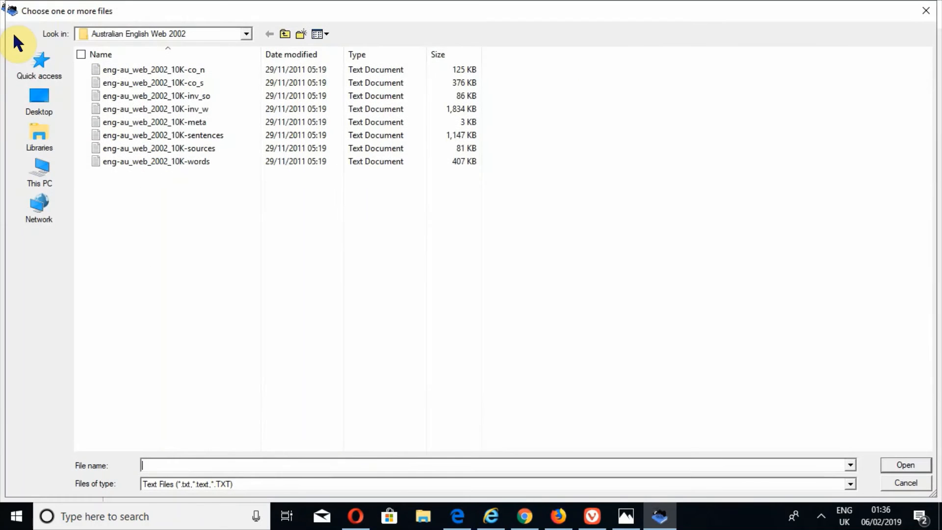
left_click(214, 140)
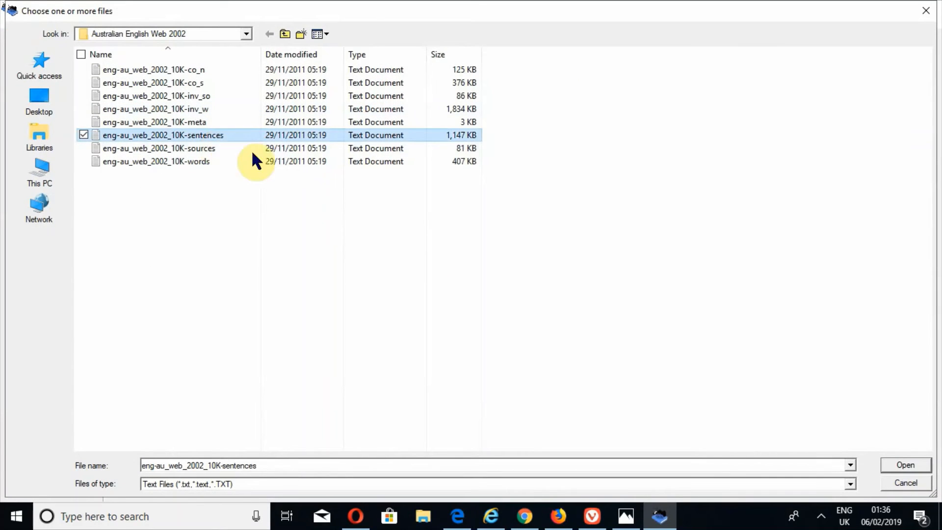
left_click(891, 469)
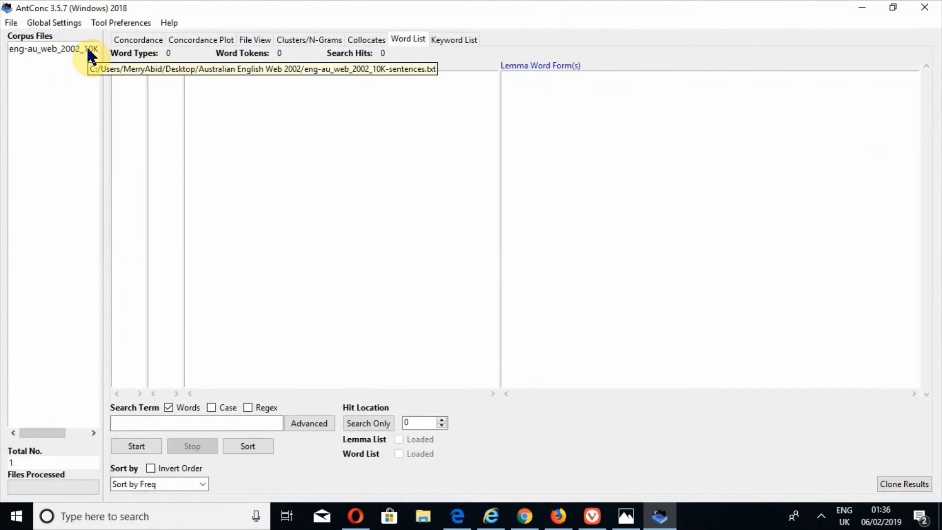
- Clear the raw reference corpus files from the keyword list preferences
left_click(114, 26)
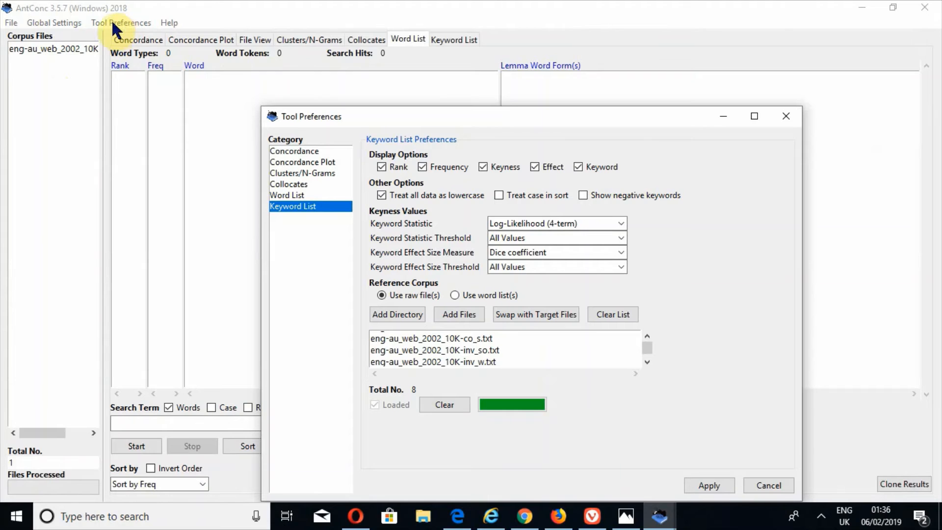
key("super+plus")
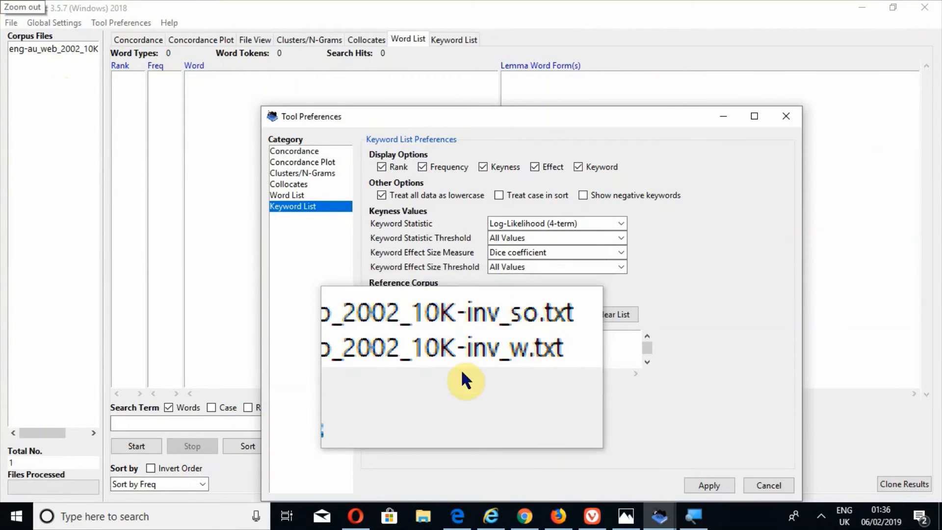
left_click(438, 406)
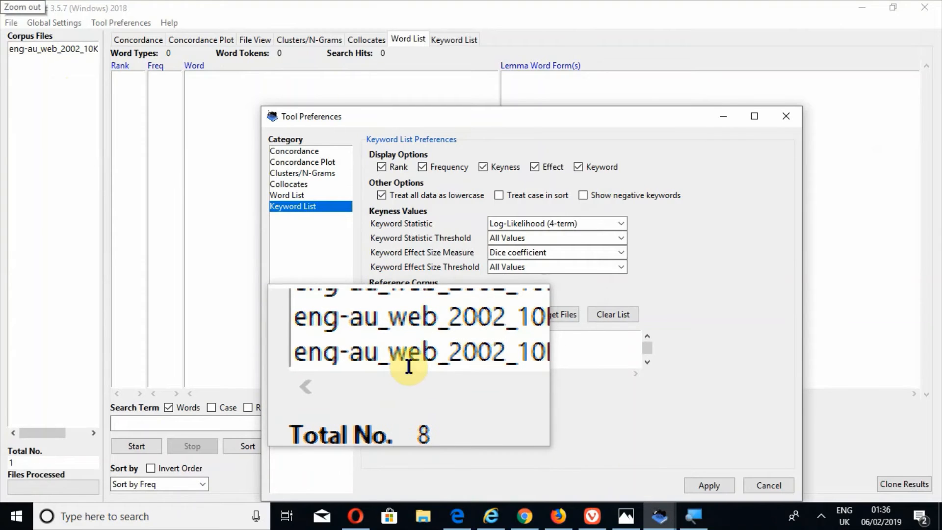
left_click(619, 320)
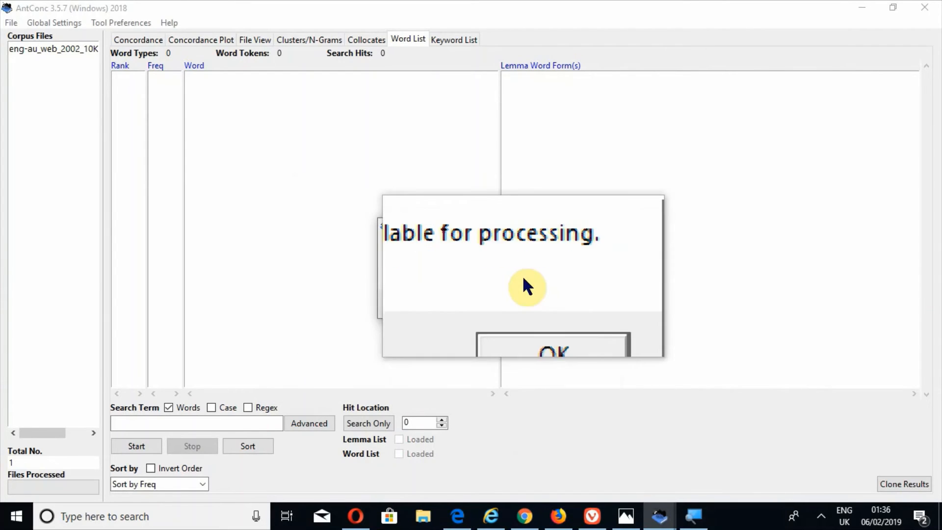
left_click(523, 302)
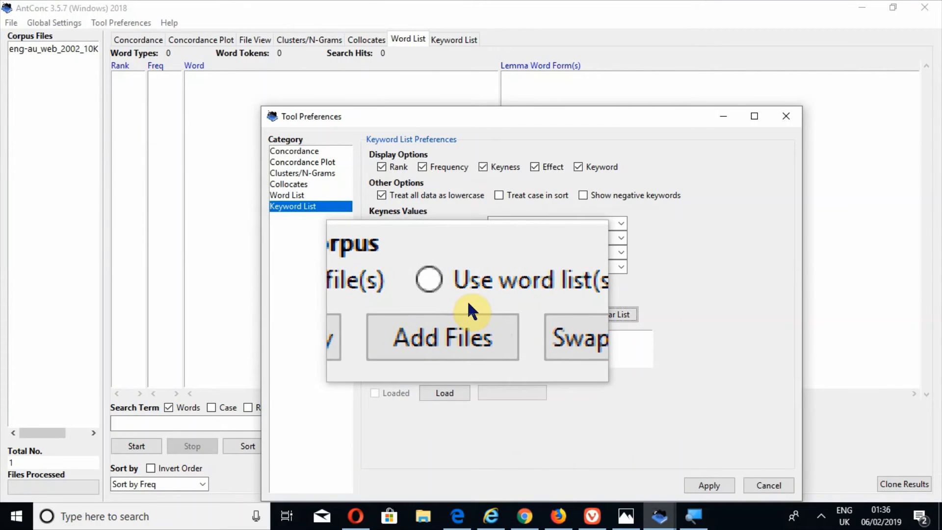
- Switch the reference corpus to word lists, then load and apply "antconc_results word list aus eng 2002" from the Desktop
left_click(428, 283)
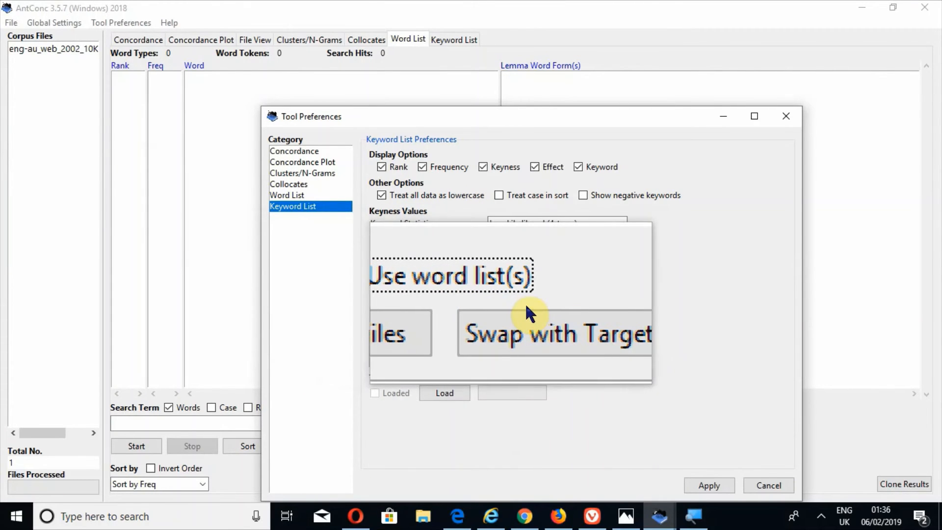
left_click(475, 320)
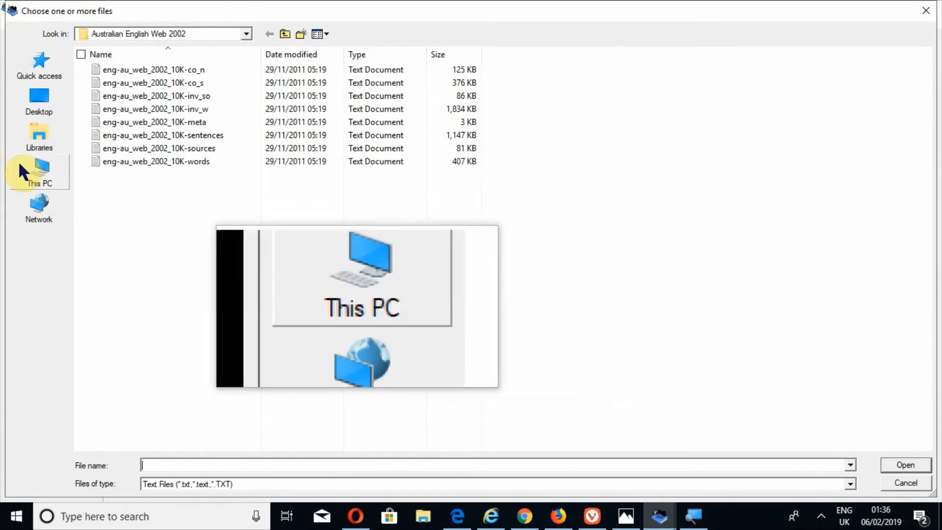
left_click(34, 104)
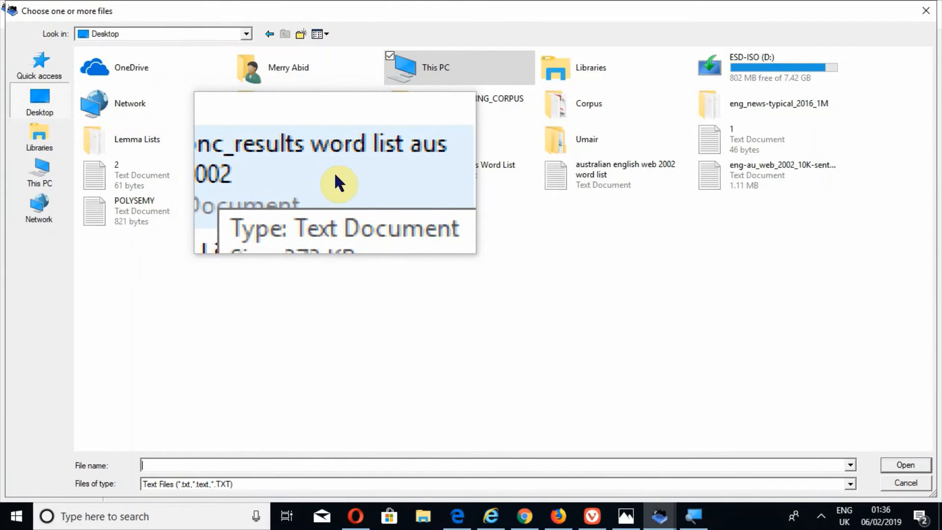
left_click(299, 173)
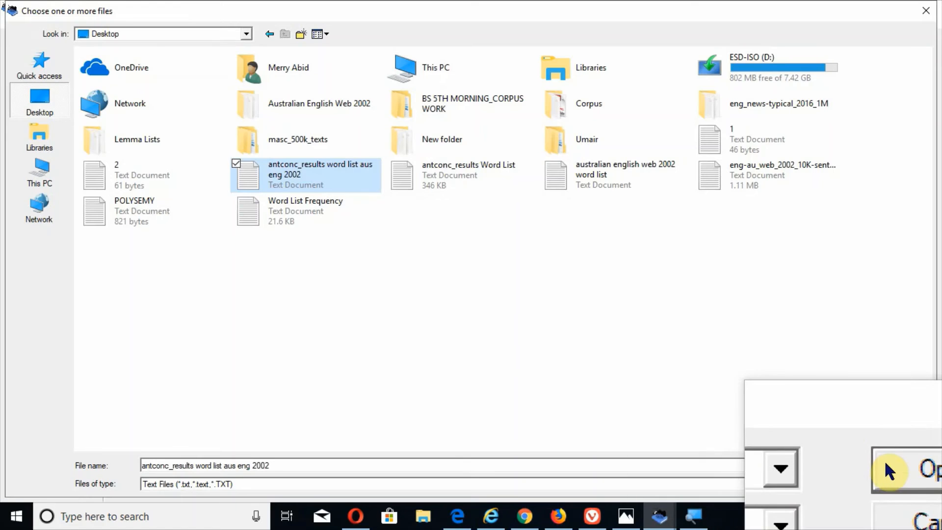
left_click(884, 461)
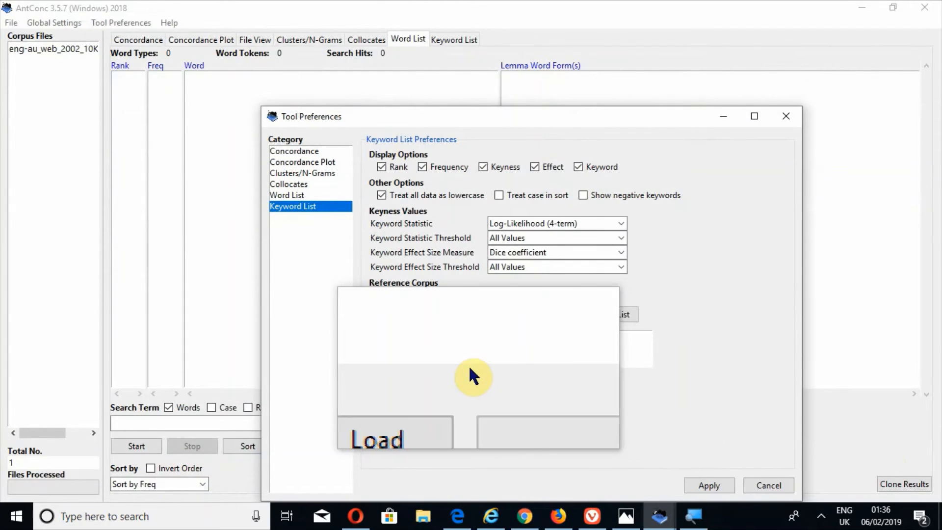
left_click(422, 391)
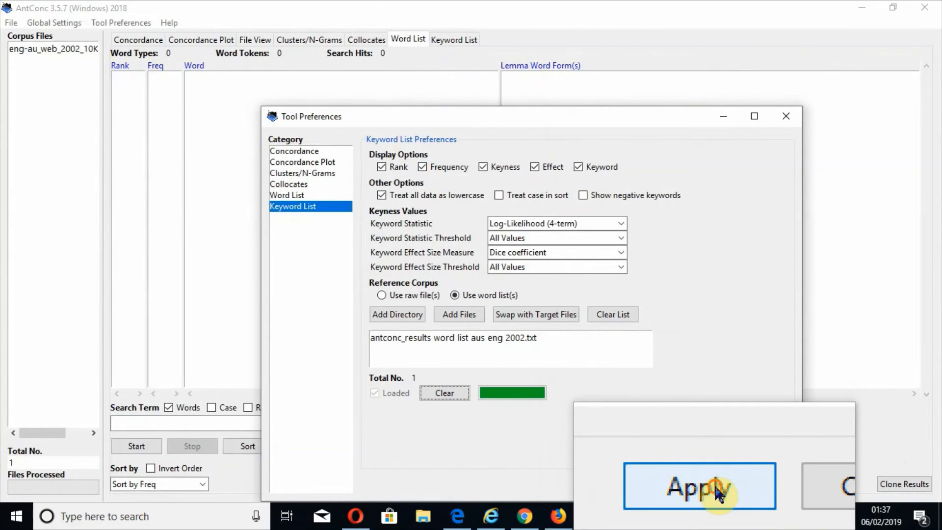
left_click(714, 484)
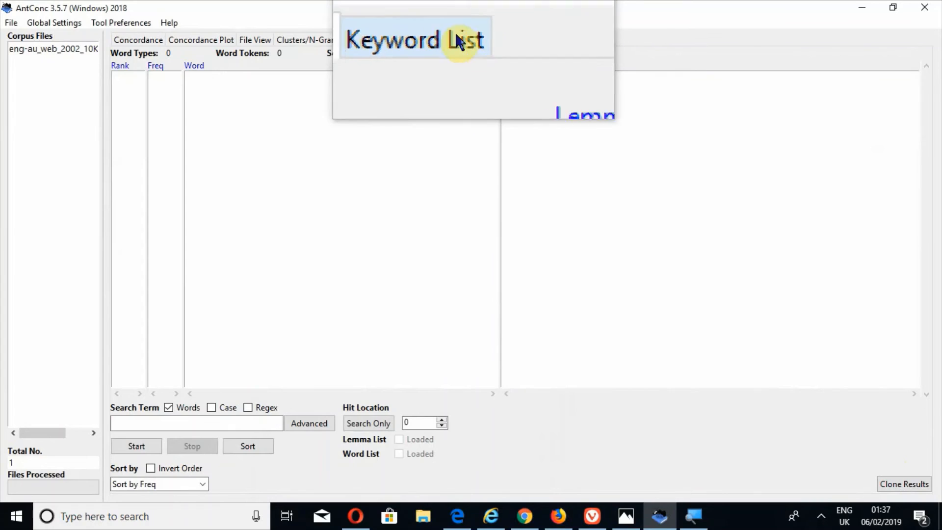
- Generate a keyword list for the sentences file, allowing the required word list to be generated first
left_click(454, 39)
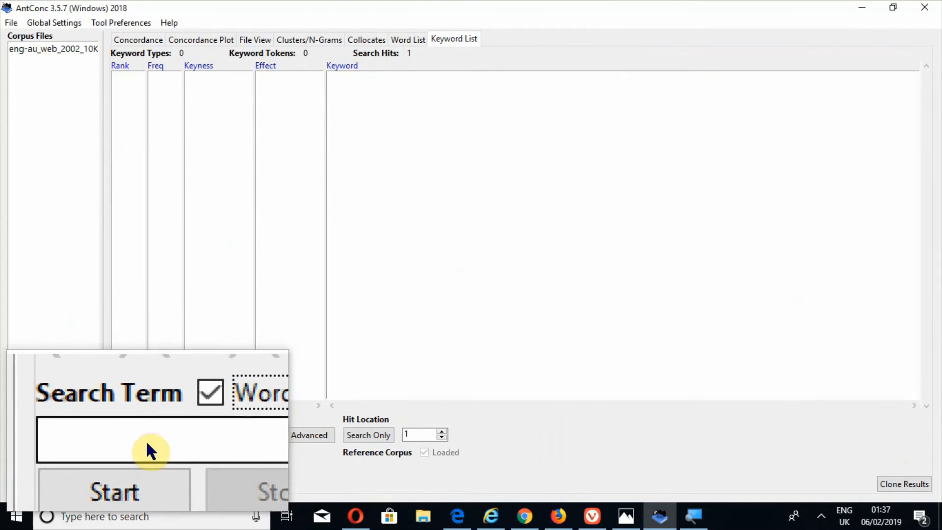
left_click(143, 452)
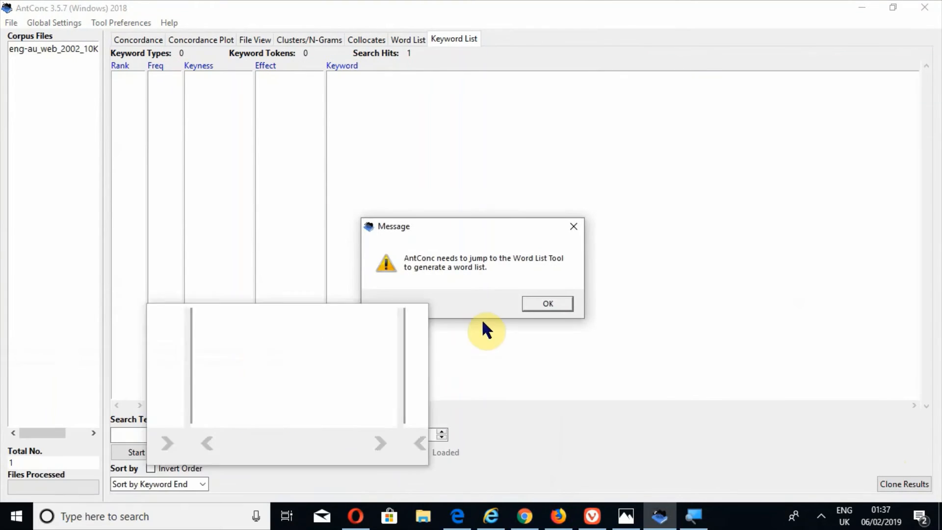
left_click(539, 302)
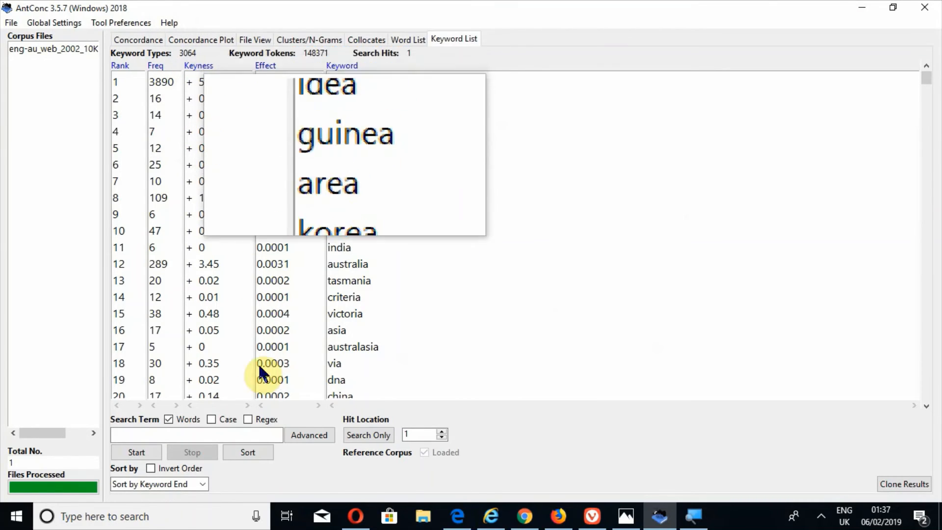
- Sort the keyword list by keyness
left_click(171, 490)
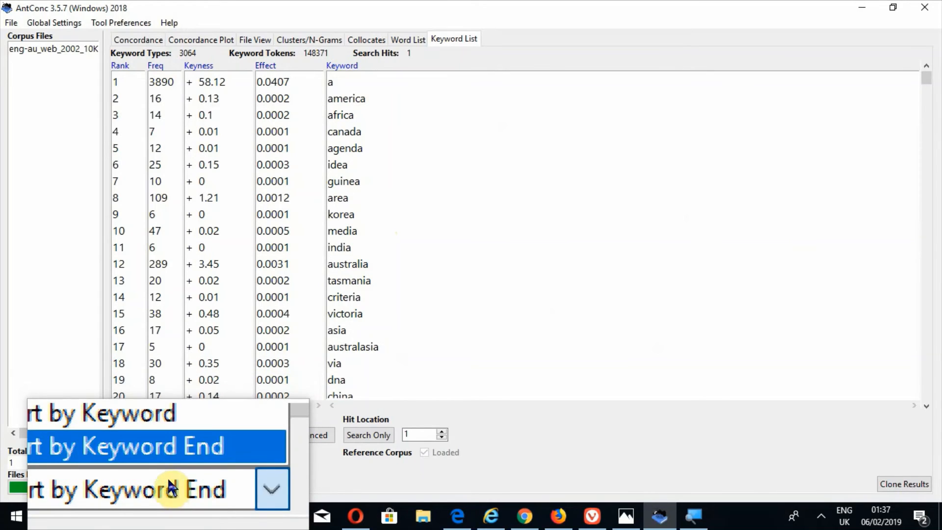
left_click(165, 438)
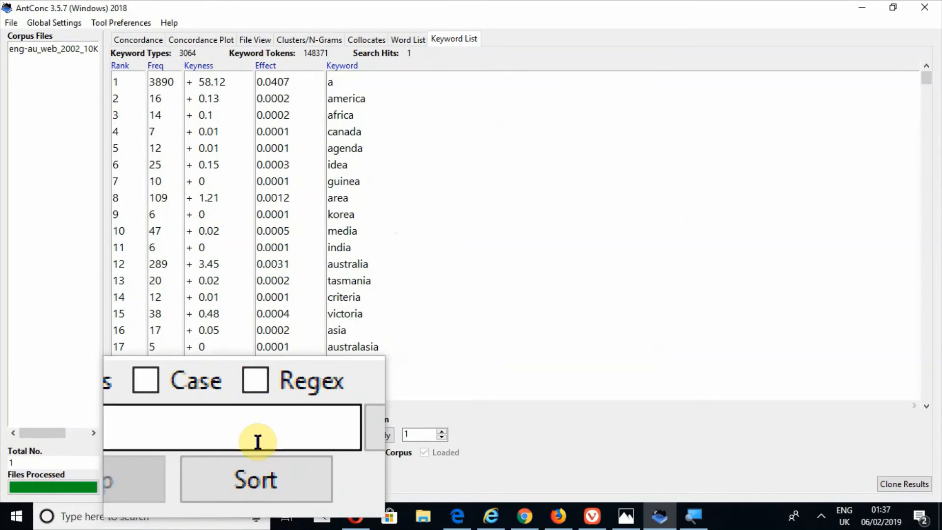
left_click(272, 456)
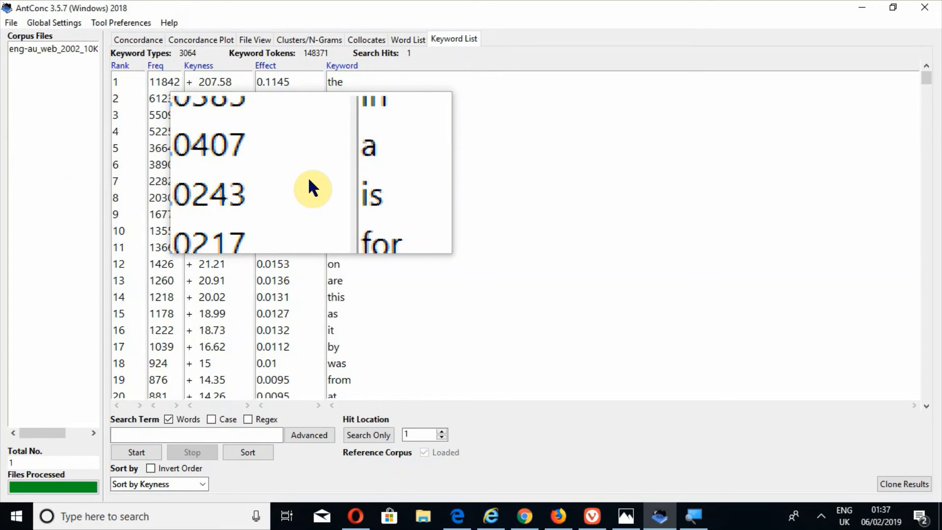
- Enable showing negative keywords in the keyword list preferences, apply the change and sort the list again
left_click(147, 23)
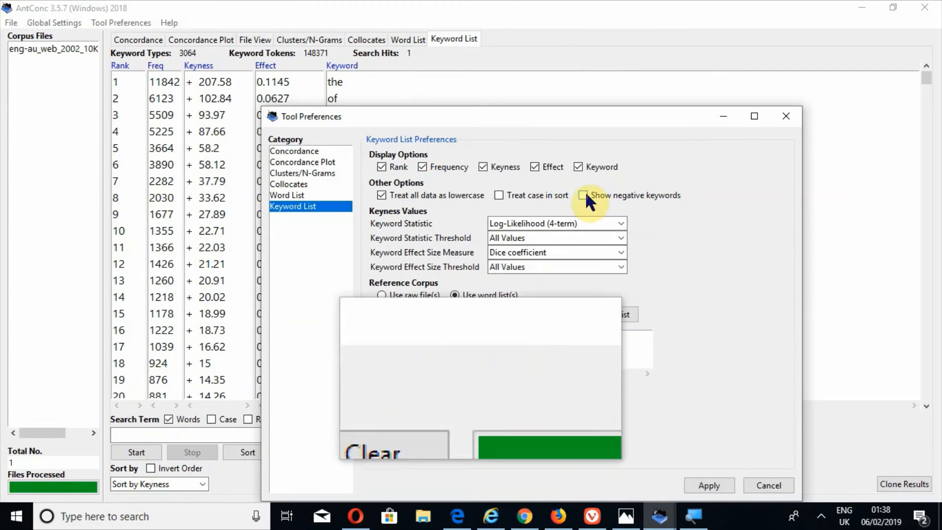
left_click(628, 196)
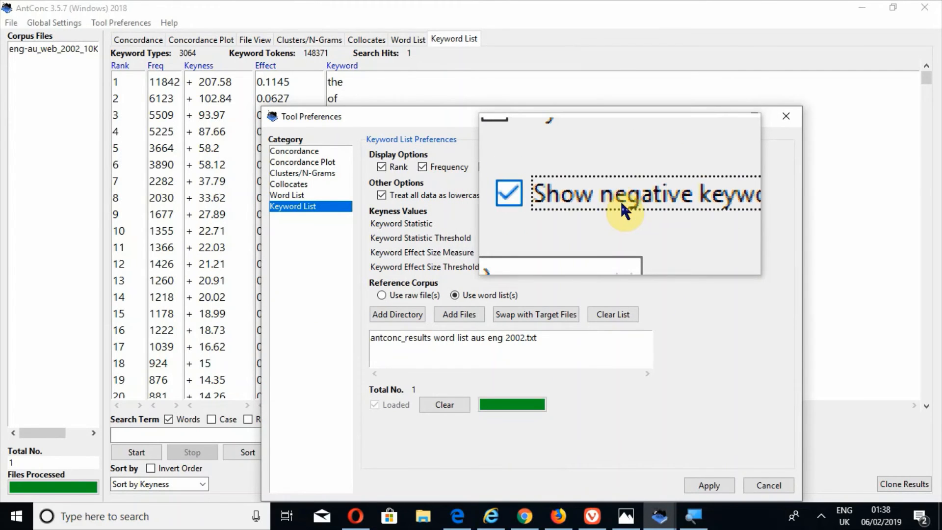
left_click(709, 479)
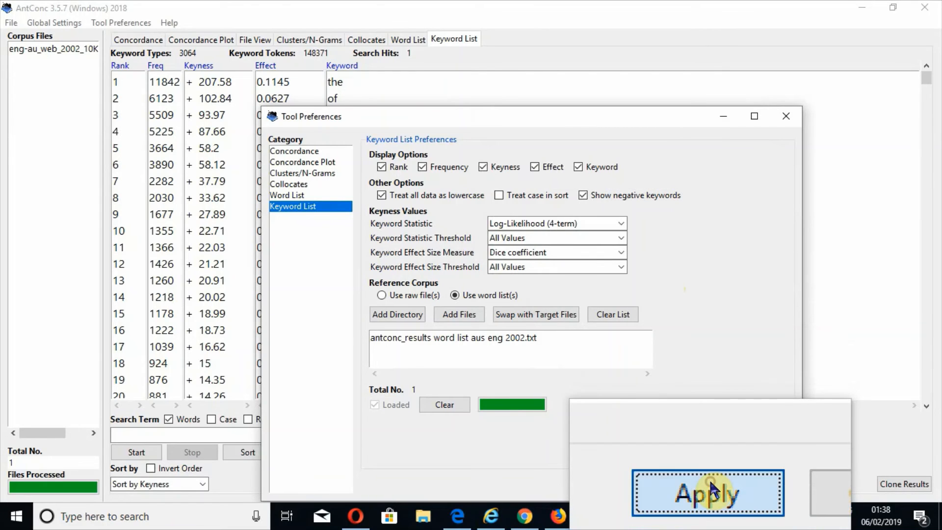
left_click(257, 459)
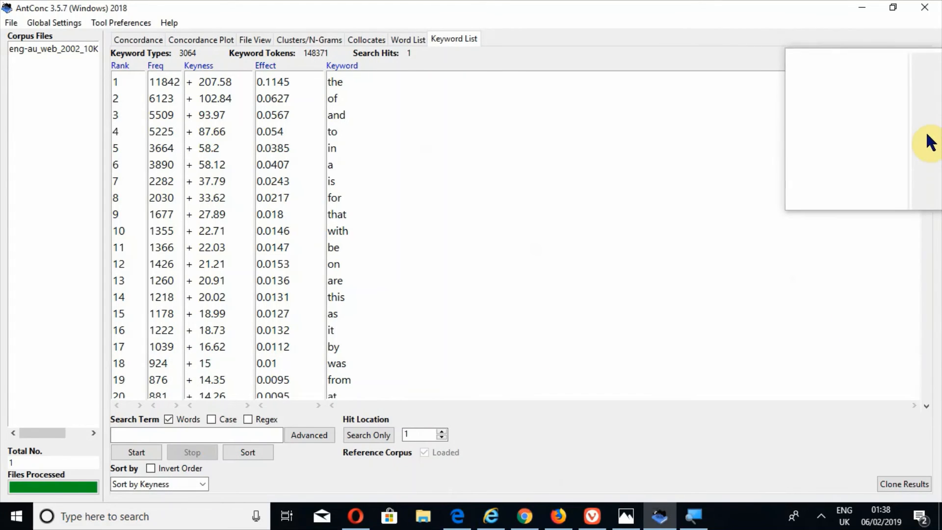
- Look through the keyness-sorted keyword list down to its last entries, checking for negative keywords
left_click(927, 135)
left_click(927, 135)
left_click(927, 135)
left_click(926, 135)
left_click(927, 135)
left_click(927, 135)
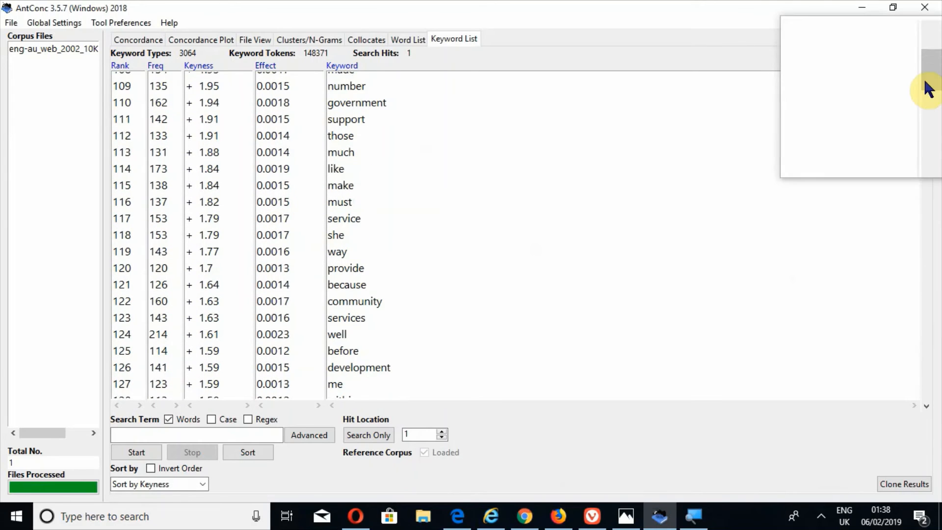
left_click(925, 80)
left_click(925, 79)
left_click(925, 108)
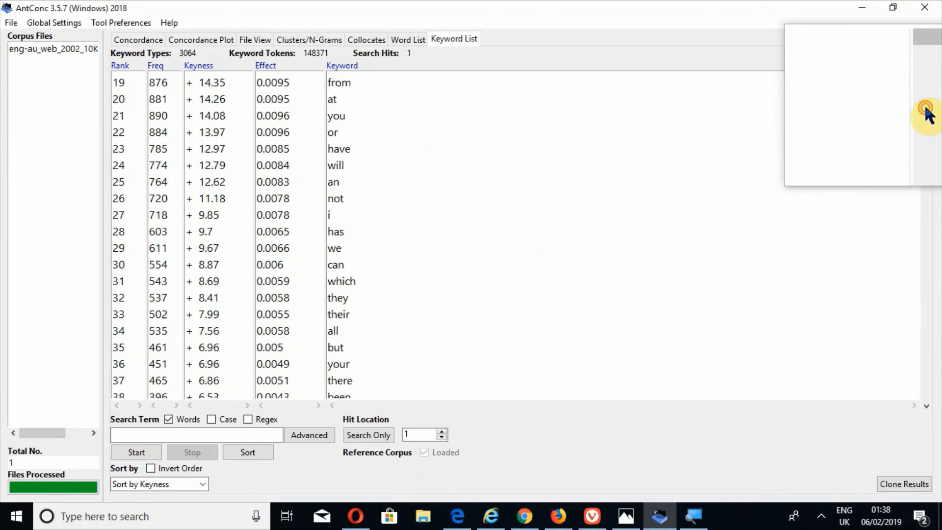
left_click(926, 107)
left_click(926, 108)
left_click(925, 107)
left_click(925, 107)
left_click(926, 107)
left_click(926, 107)
left_click(926, 110)
left_click(927, 111)
left_click(927, 110)
left_click(927, 111)
left_click(926, 110)
left_click(926, 110)
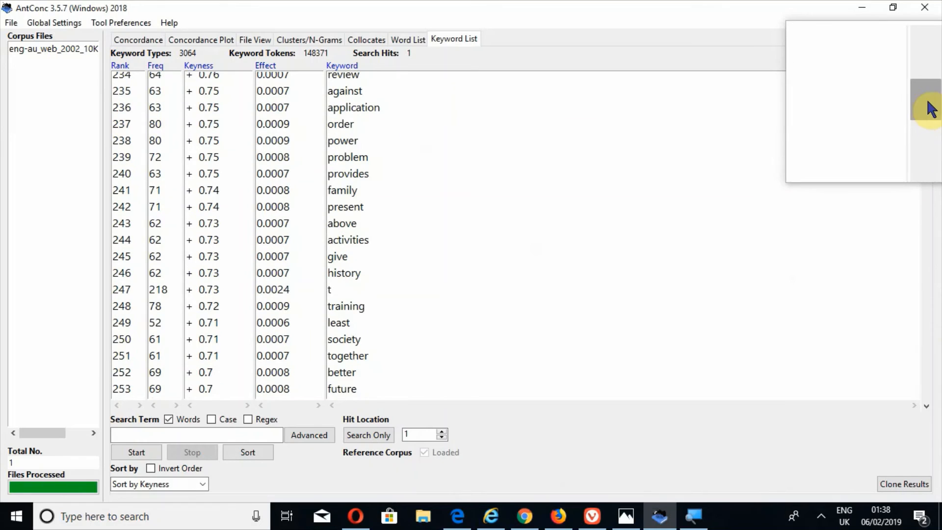
left_click(931, 191)
left_click(931, 191)
left_click(930, 192)
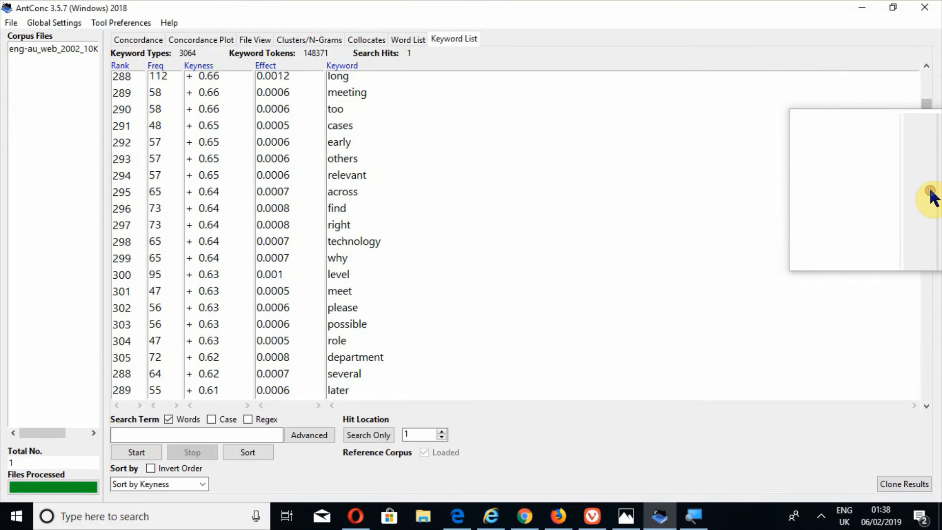
left_click(931, 191)
left_click(930, 192)
left_click(931, 191)
left_click(930, 191)
left_click(931, 191)
left_click(931, 191)
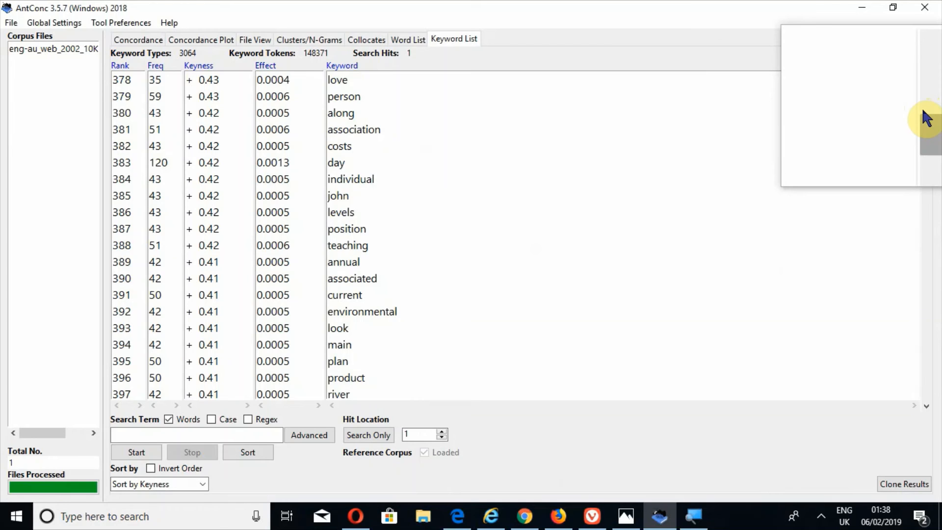
left_click_drag(926, 118, 930, 342)
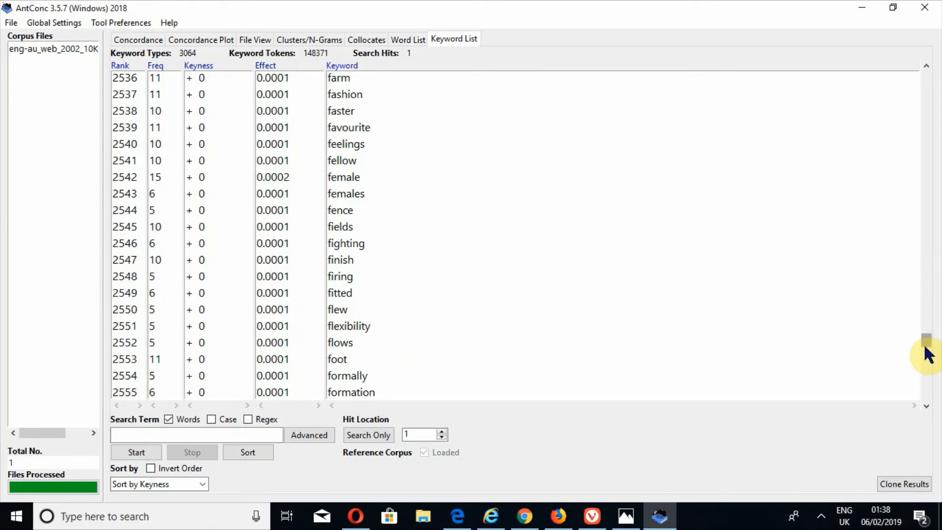
left_click_drag(928, 353, 927, 423)
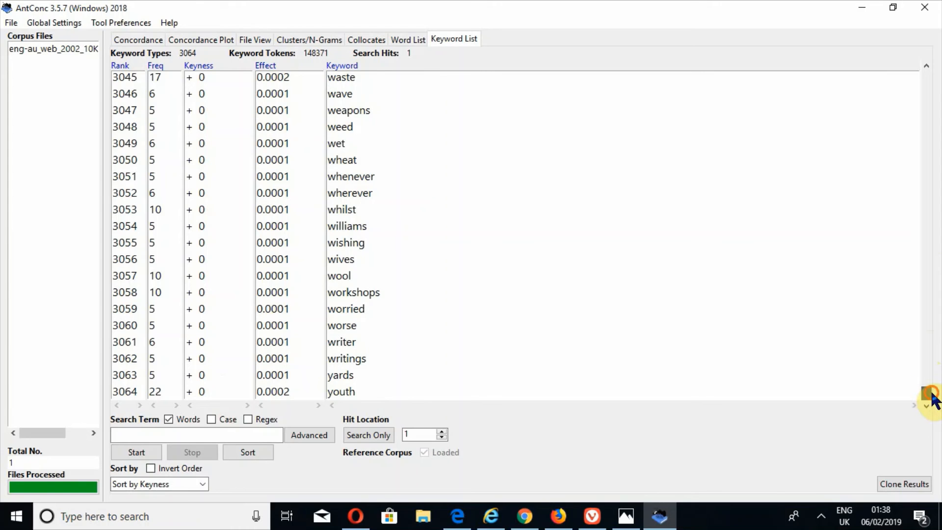
- Examine the keyness-sorted keyword list from its last entries back up to rank 1 under screen magnification, checking the keyness signs
left_click_drag(931, 397, 911, 282)
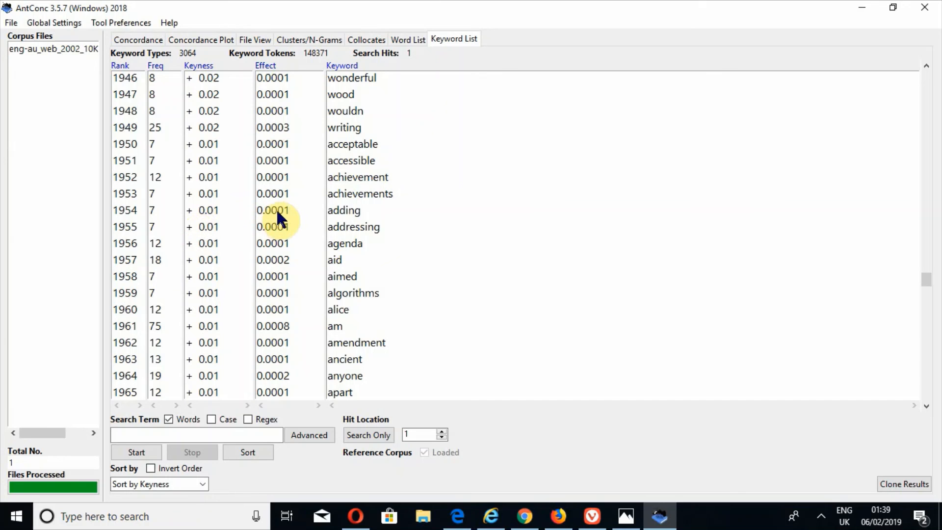
key("super+plus")
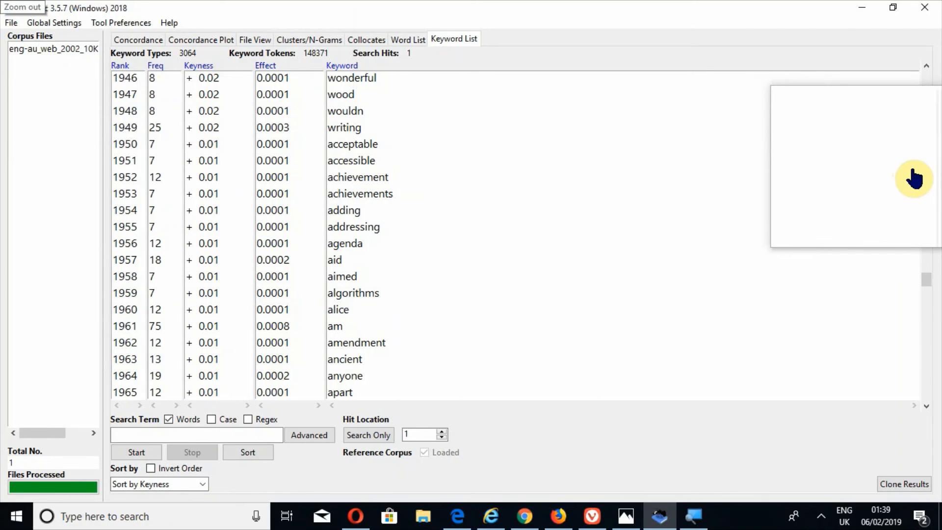
scroll(921, 189, "up", 20)
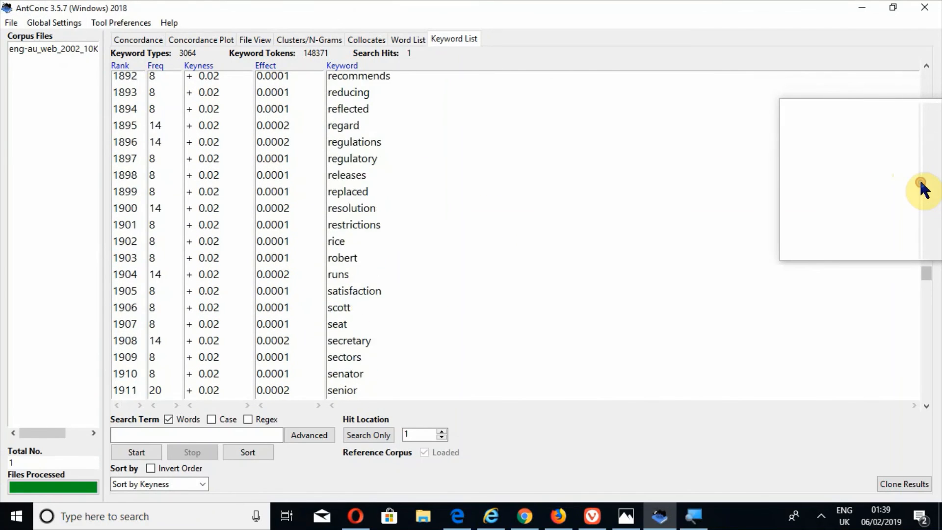
scroll(921, 189, "up", 18)
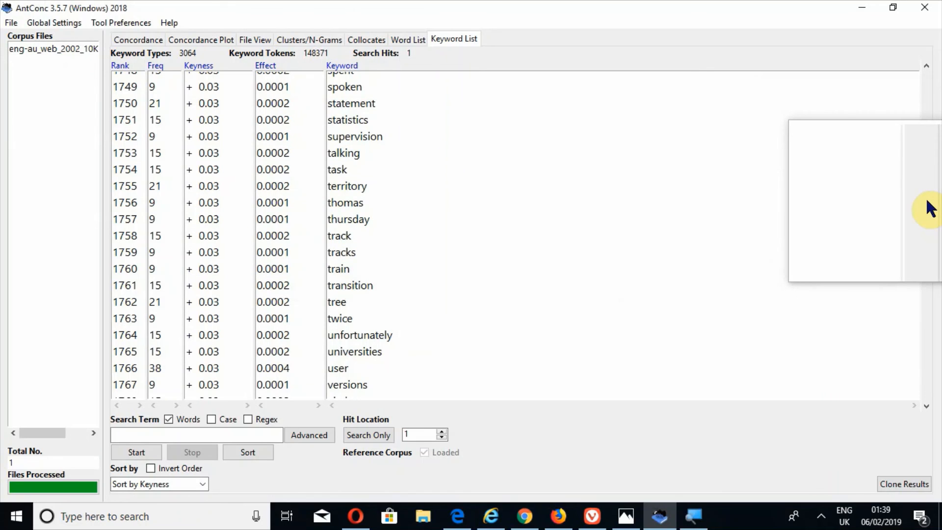
scroll(929, 206, "up", 6)
scroll(929, 206, "up", 6)
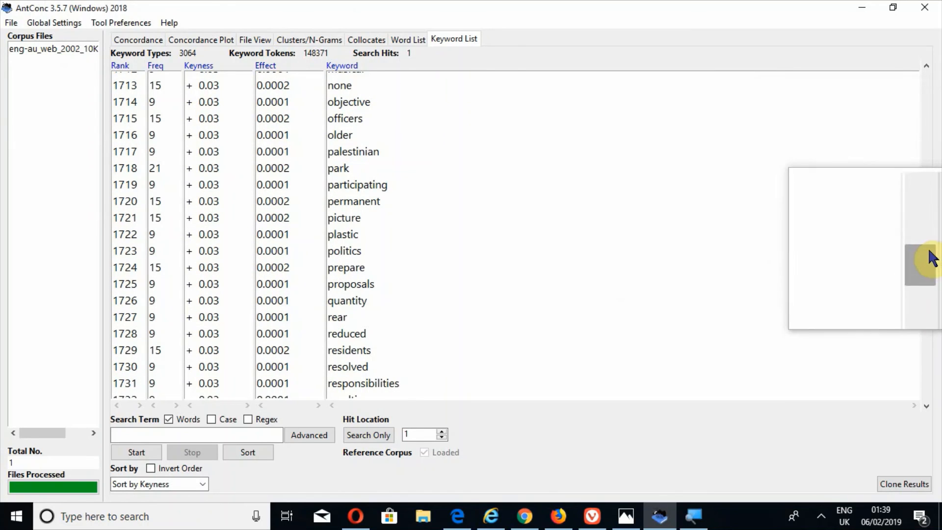
scroll(923, 123, "up", 18)
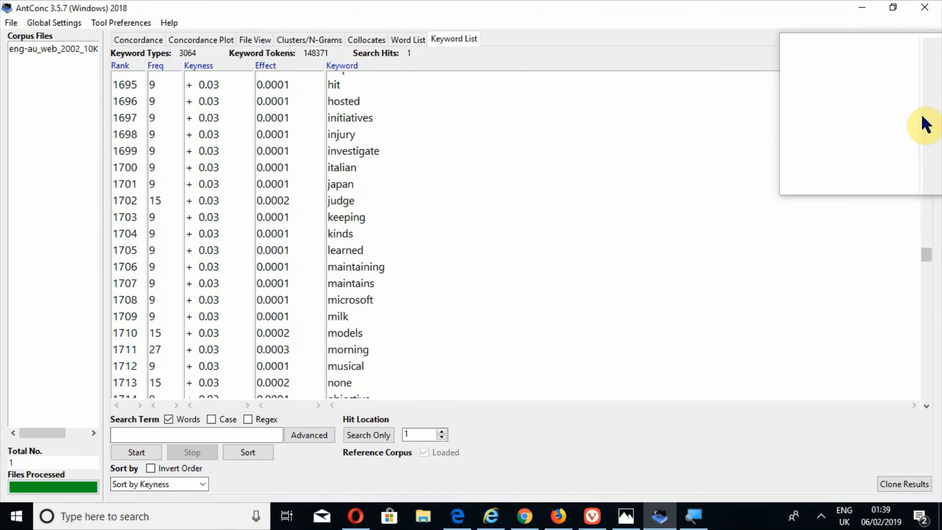
scroll(924, 123, "up", 20)
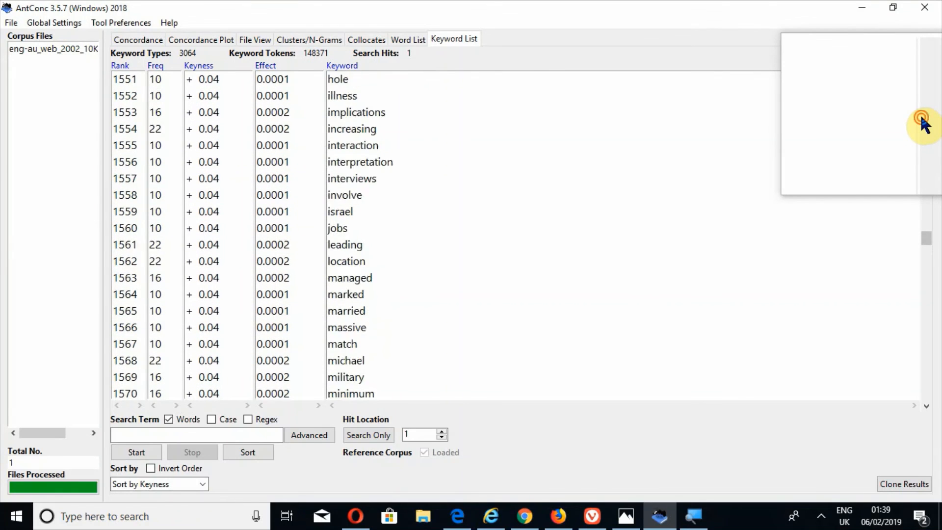
scroll(925, 125, "up", 20)
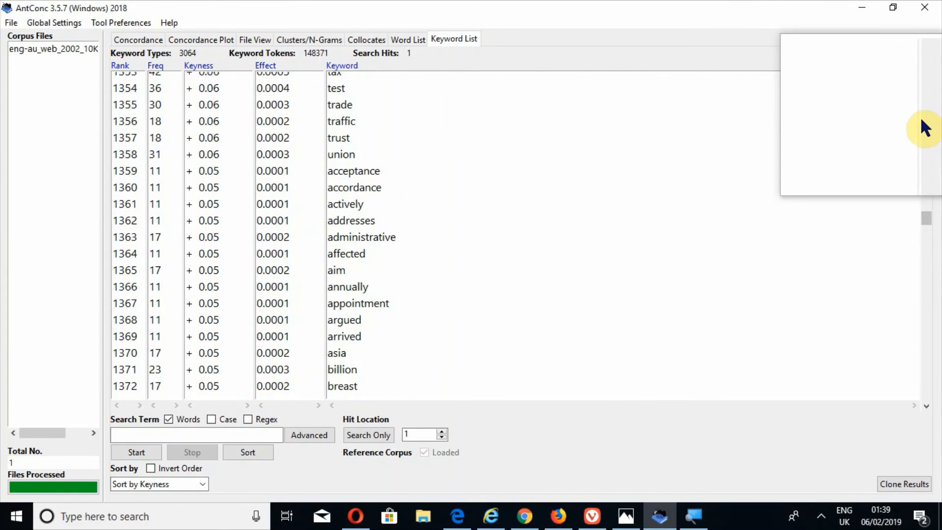
scroll(920, 129, "up", 12)
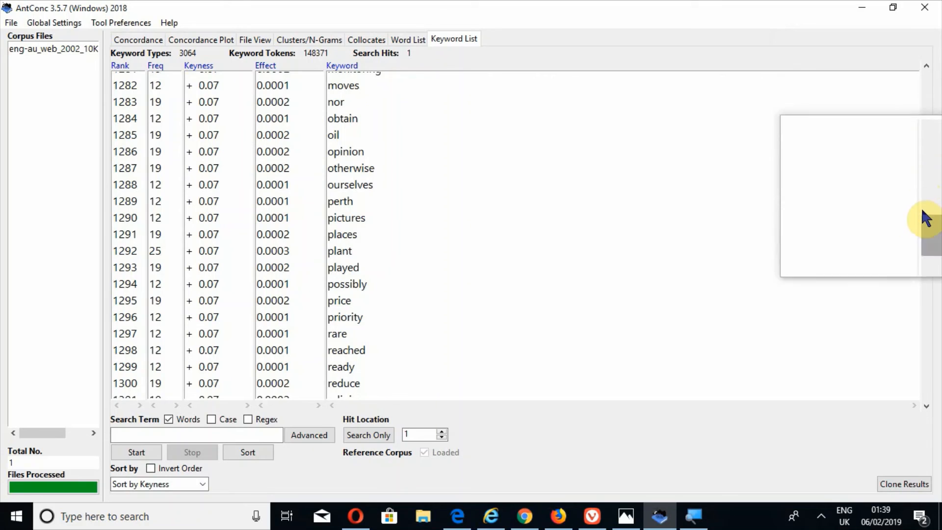
left_click_drag(925, 216, 925, 82)
left_click(925, 82)
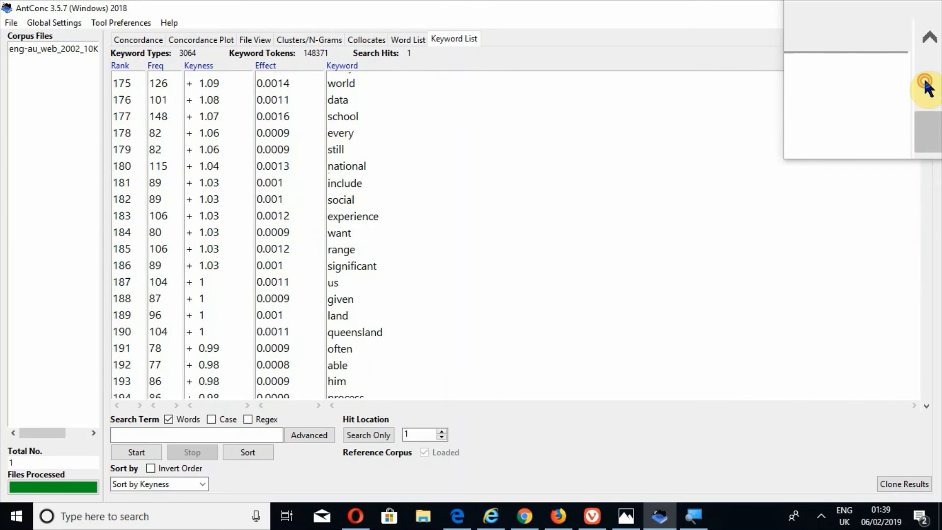
left_click(925, 83)
left_click_drag(926, 82, 927, 73)
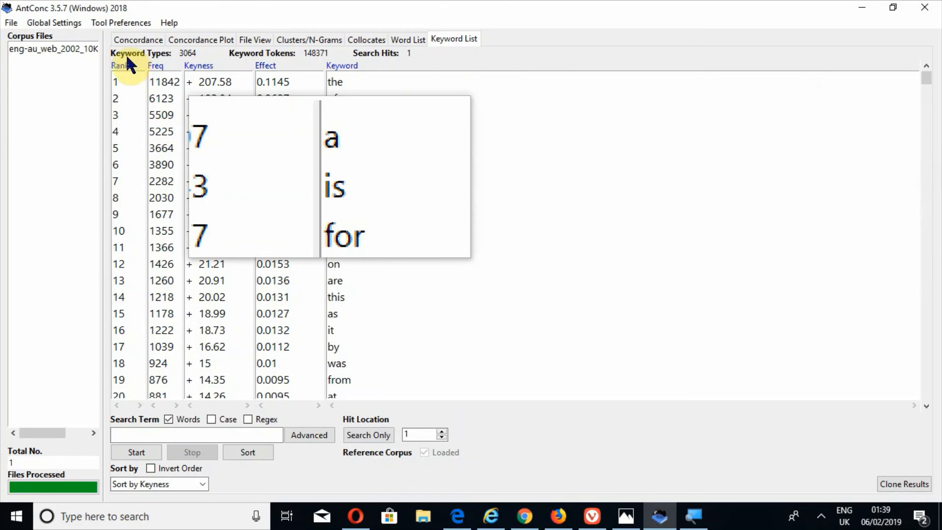
- Review the keyword list preferences, including the negative keywords option, keyness settings and reference word list, and cancel the dialog
left_click(126, 29)
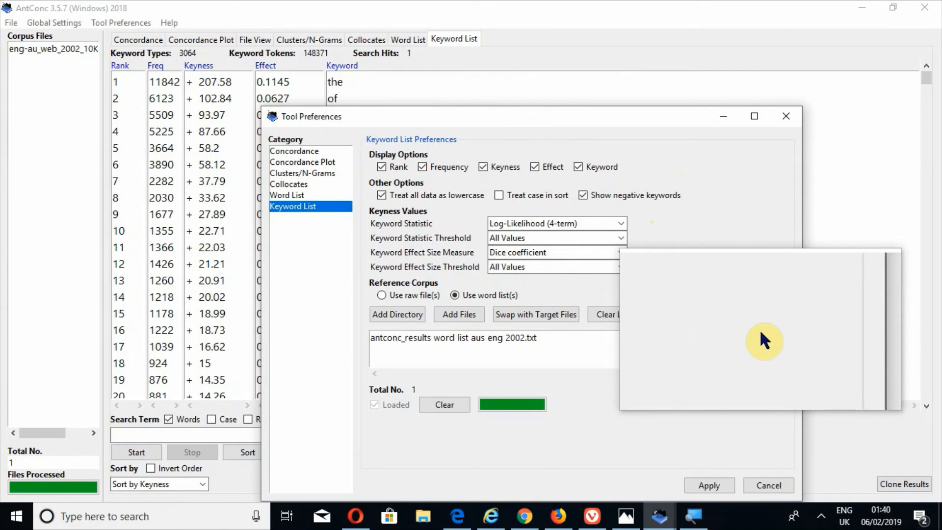
left_click(752, 485)
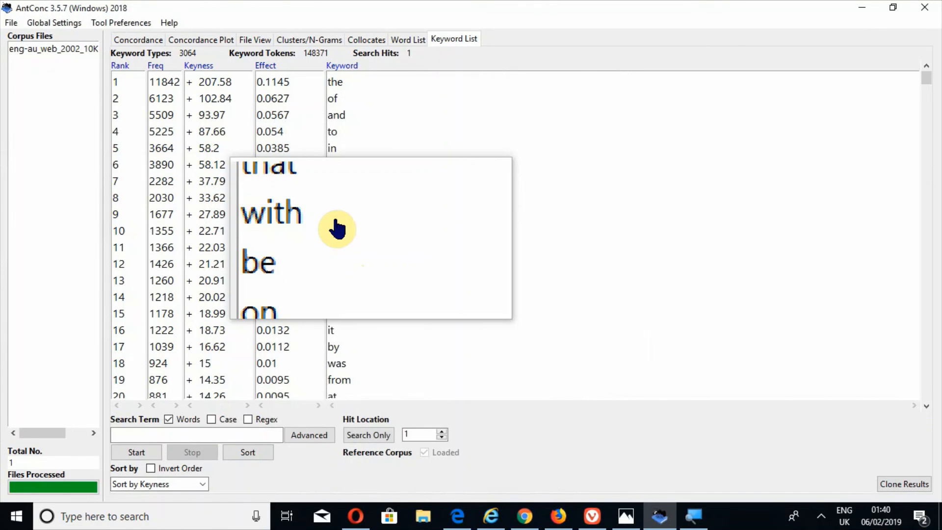